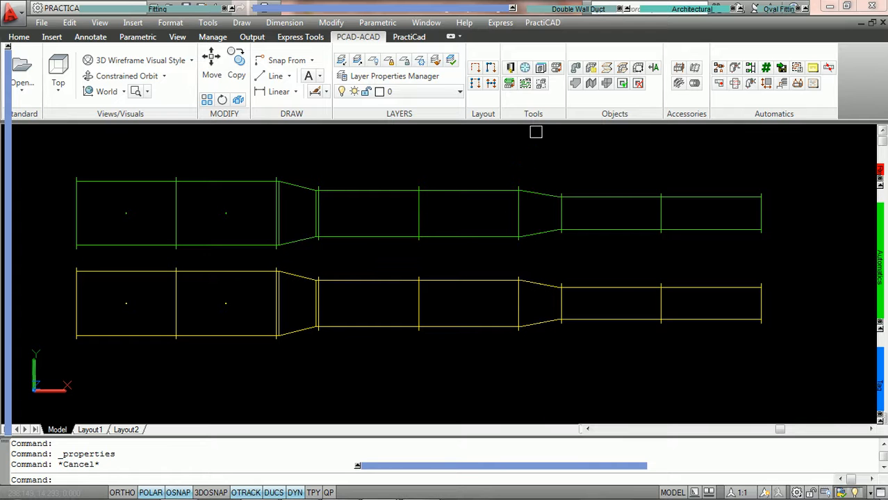
# - Turn on differentiation of piece numbers by special instructions in the Ductwork library settings and save the change
pyautogui.click(510, 67)
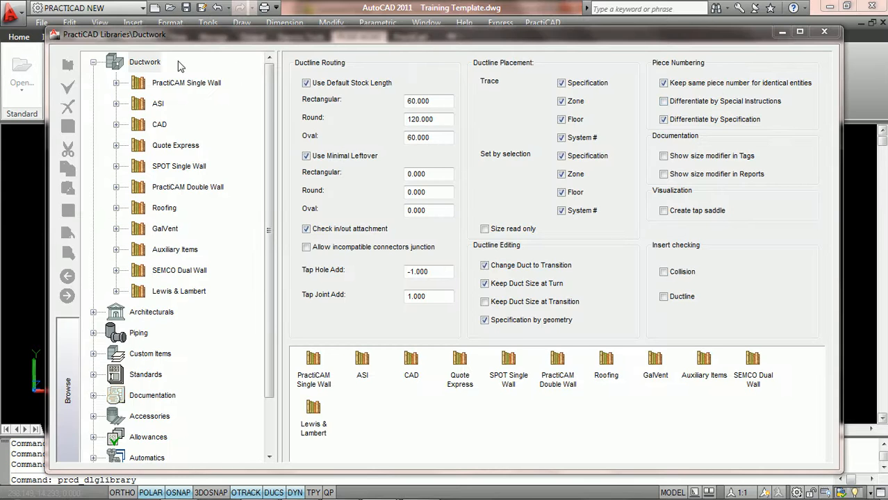
pyautogui.click(140, 66)
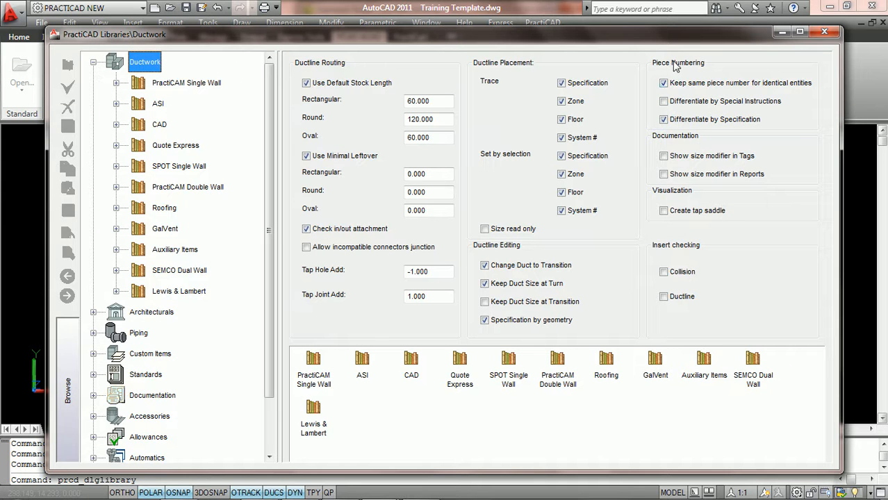
pyautogui.click(664, 101)
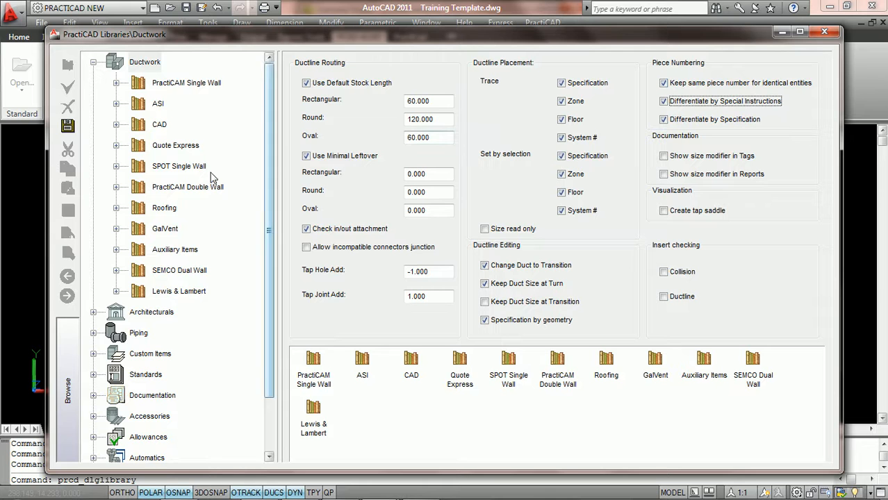
pyautogui.click(68, 130)
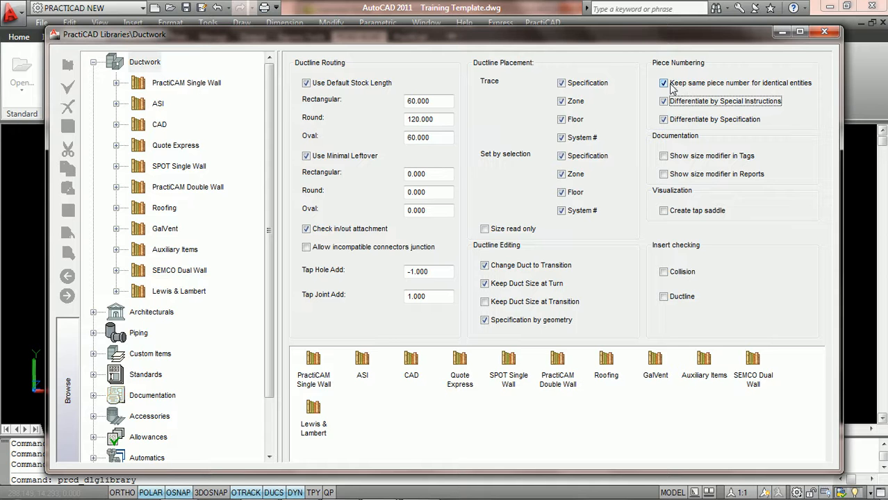
pyautogui.click(825, 32)
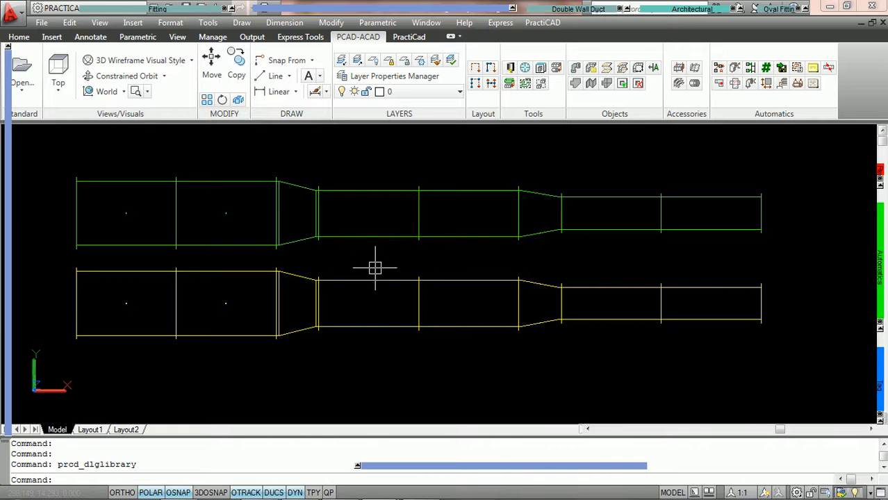
# - Examine the shared properties of the first ducts in the green and yellow runs, comparing their geometry, technology and identification values
pyautogui.click(134, 278)
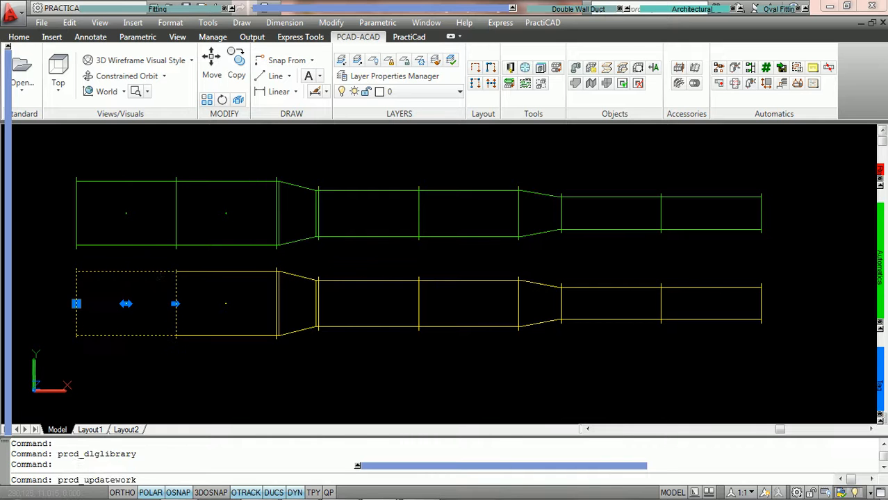
pyautogui.click(139, 243)
pyautogui.rightClick(485, 242)
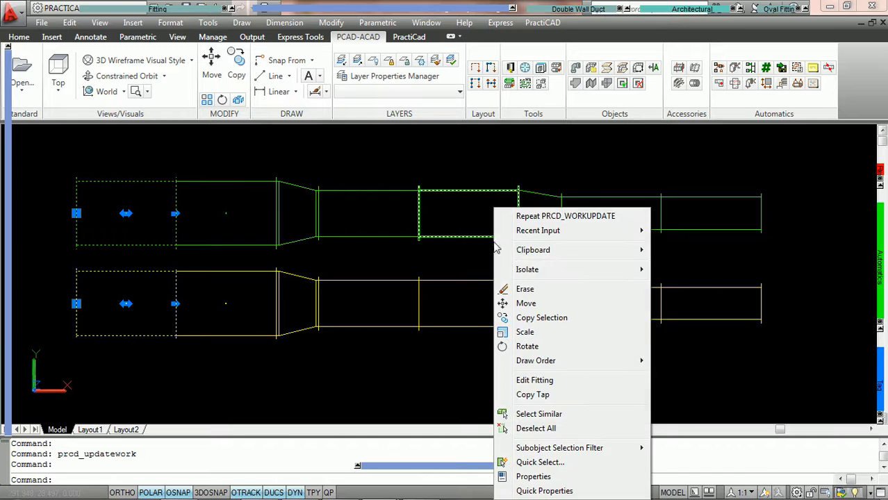
pyautogui.click(526, 477)
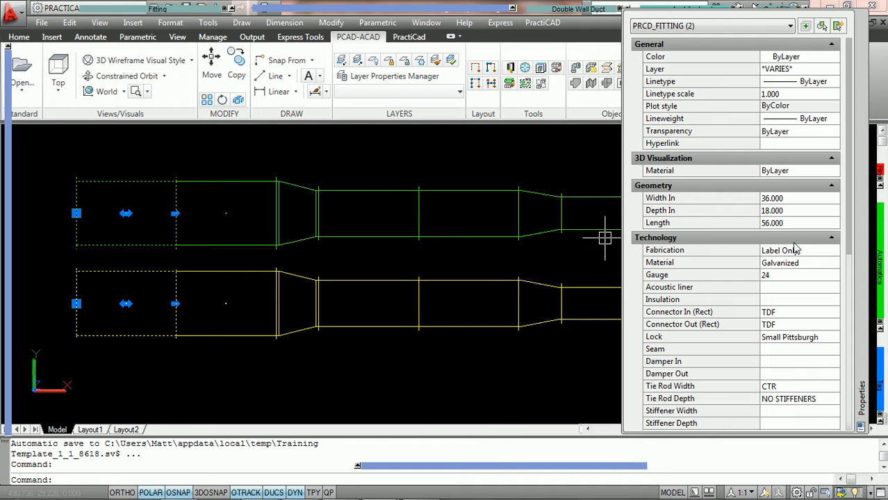
pyautogui.scroll(-3, 796, 247)
pyautogui.scroll(-2, 811, 155)
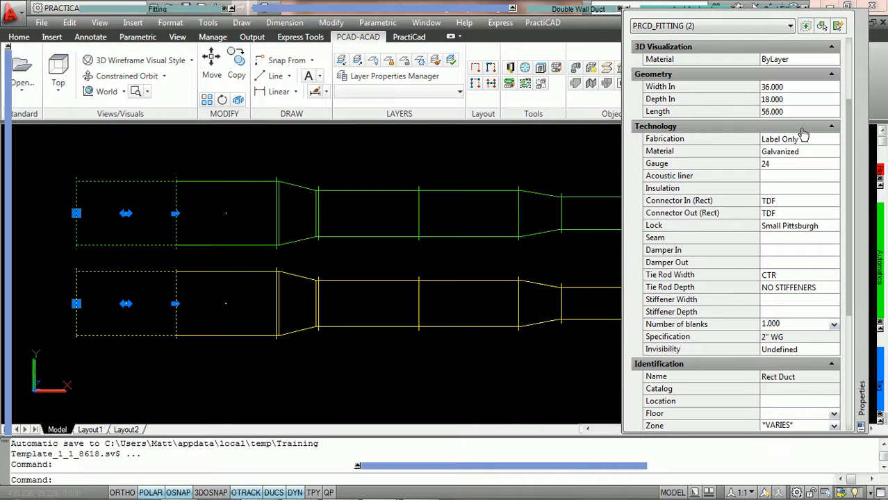
pyautogui.scroll(-3, 803, 132)
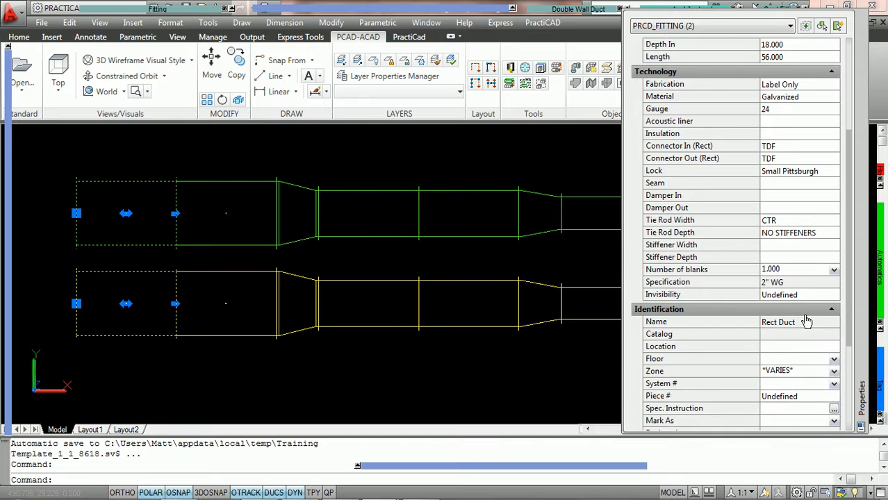
pyautogui.scroll(-1, 805, 271)
pyautogui.scroll(-1, 805, 272)
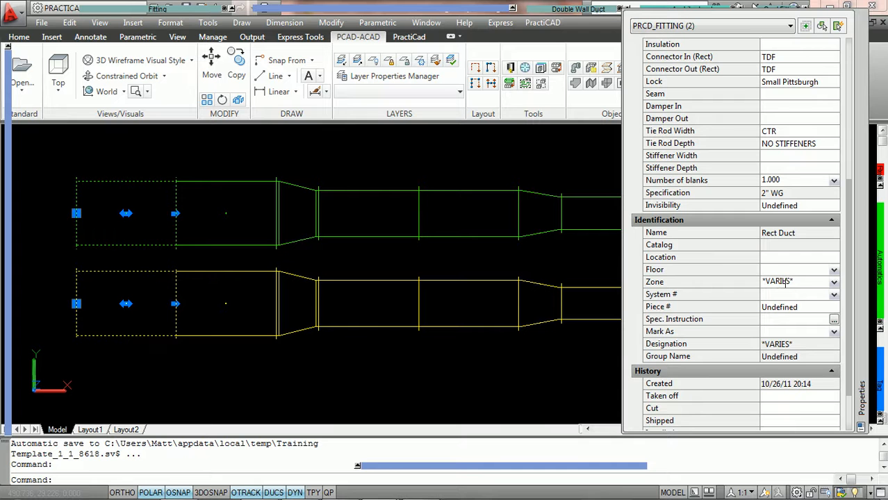
pyautogui.click(861, 14)
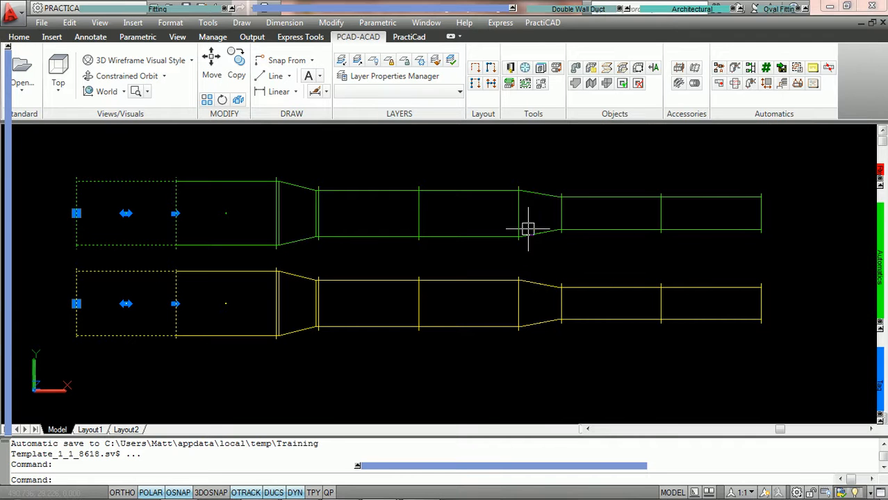
pyautogui.press('Escape')
# - Automatically number all pieces of the upper green duct run, starting from its first duct, and clear the selection
pyautogui.moveTo(881, 271)
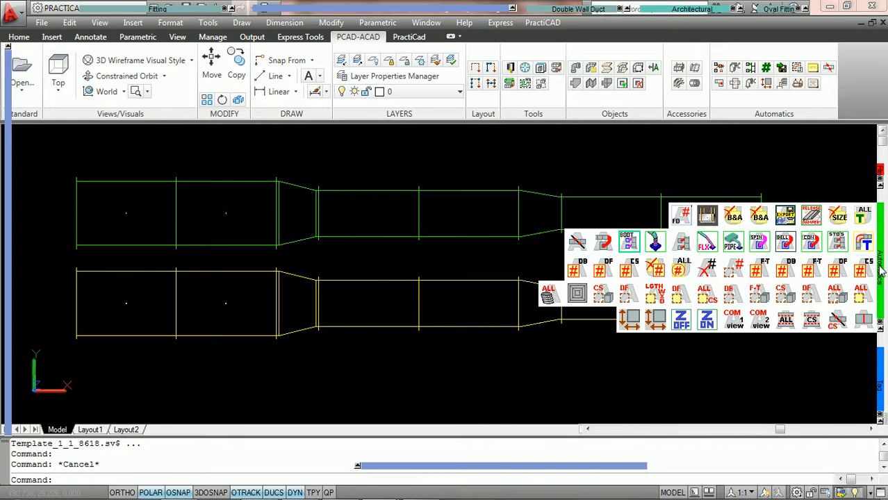
pyautogui.click(837, 271)
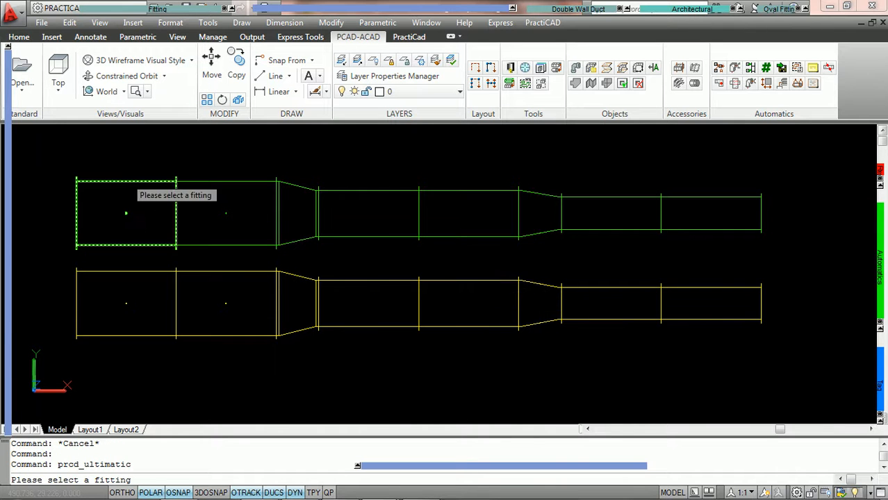
pyautogui.click(126, 179)
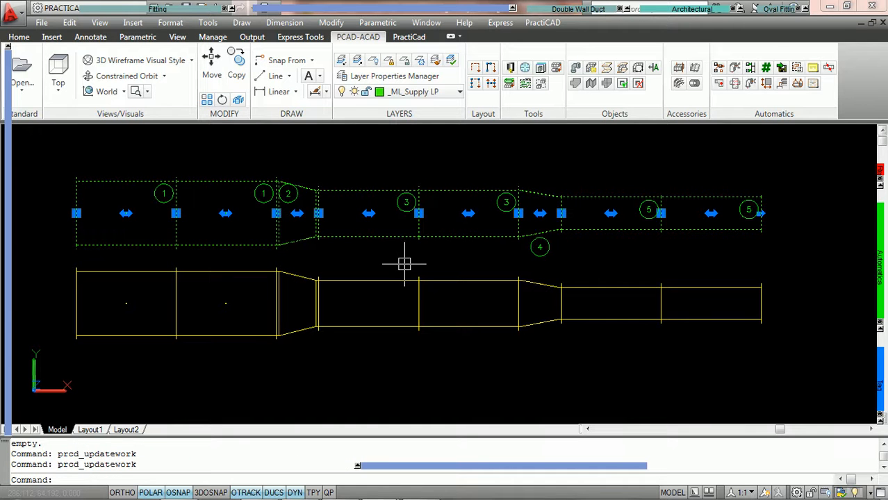
pyautogui.press('Escape')
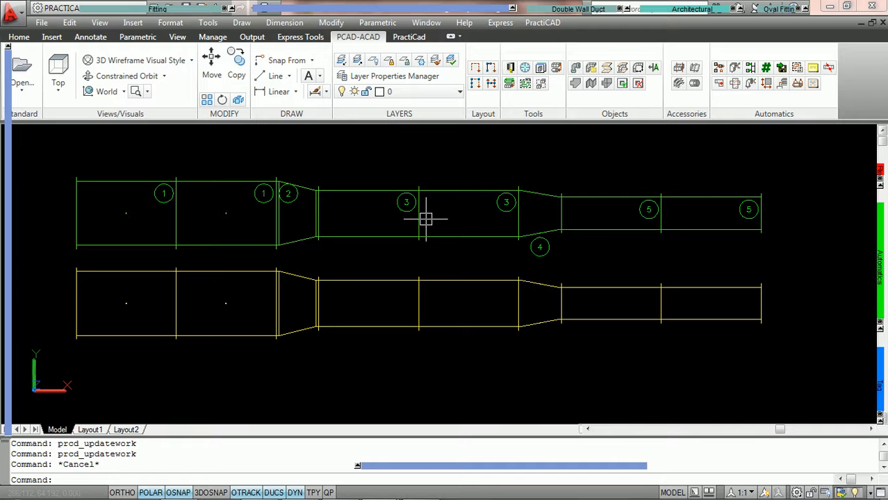
pyautogui.moveTo(426, 220)
pyautogui.moveTo(407, 259); pyautogui.dragTo(423, 240, button='middle')
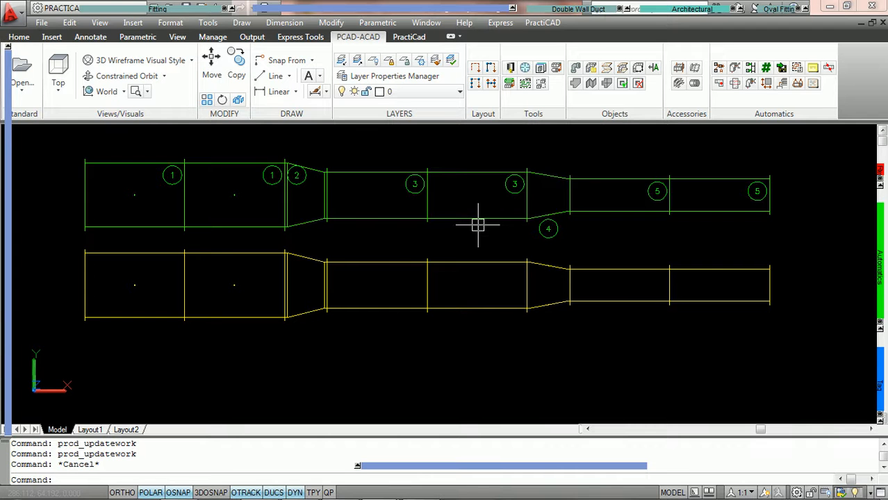
# - Reset the piece number in the drawing identification settings to 1
pyautogui.moveTo(425, 8)
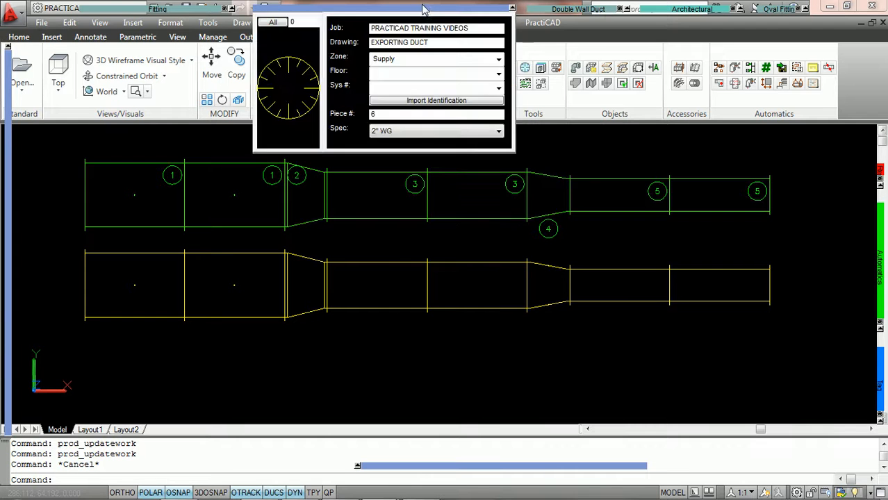
pyautogui.doubleClick(392, 114)
pyautogui.write('1')
# - Automatically number all pieces of the lower yellow duct run, starting from its first duct, and clear the selection
pyautogui.moveTo(880, 264)
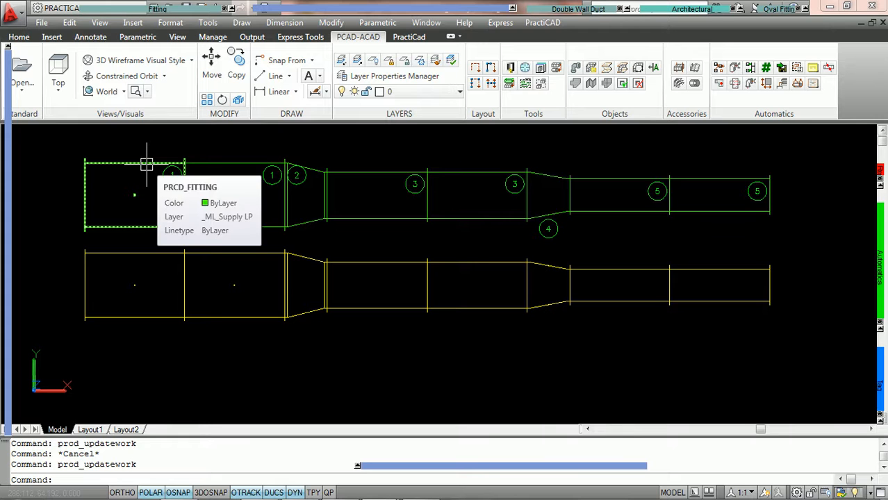
pyautogui.click(159, 250)
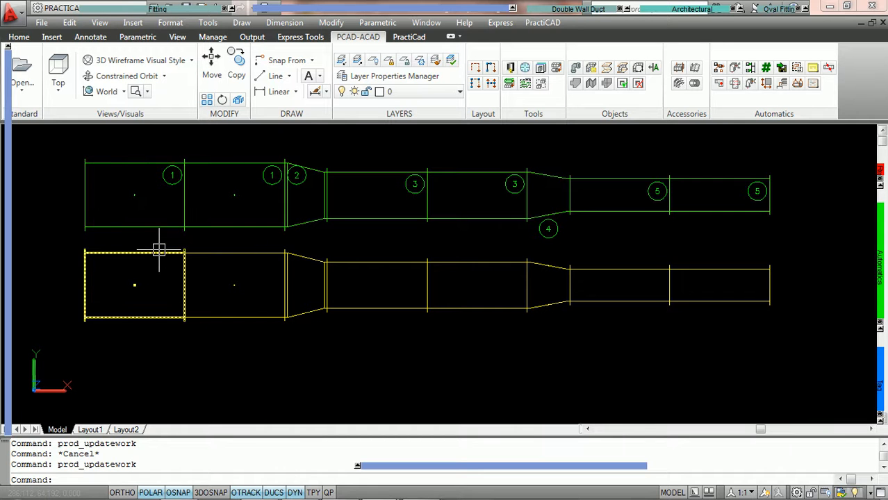
pyautogui.moveTo(160, 225)
pyautogui.moveTo(878, 285)
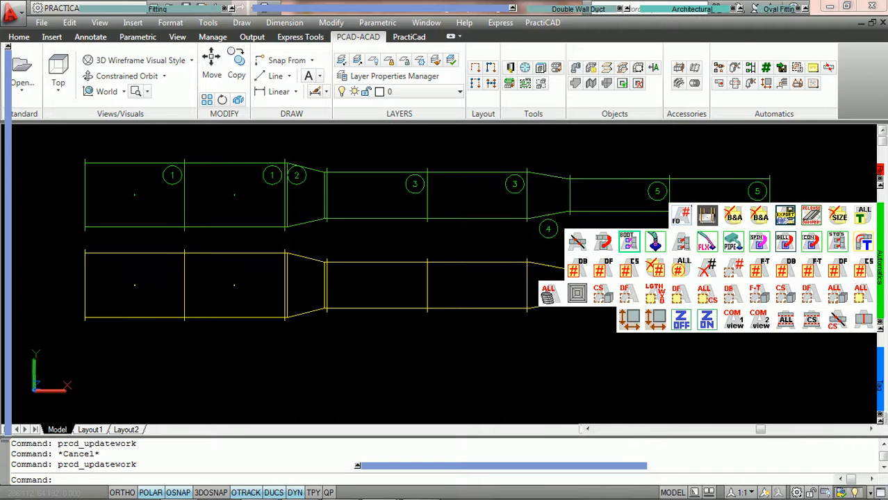
pyautogui.click(843, 277)
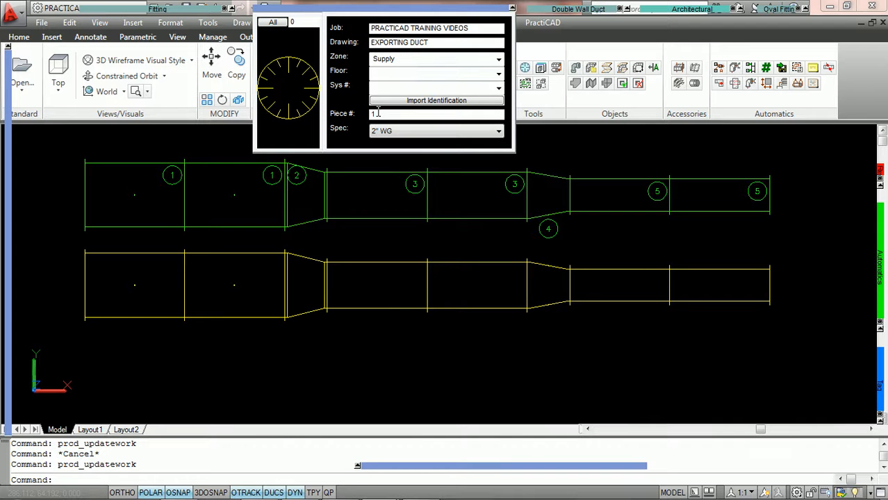
pyautogui.press('Return')
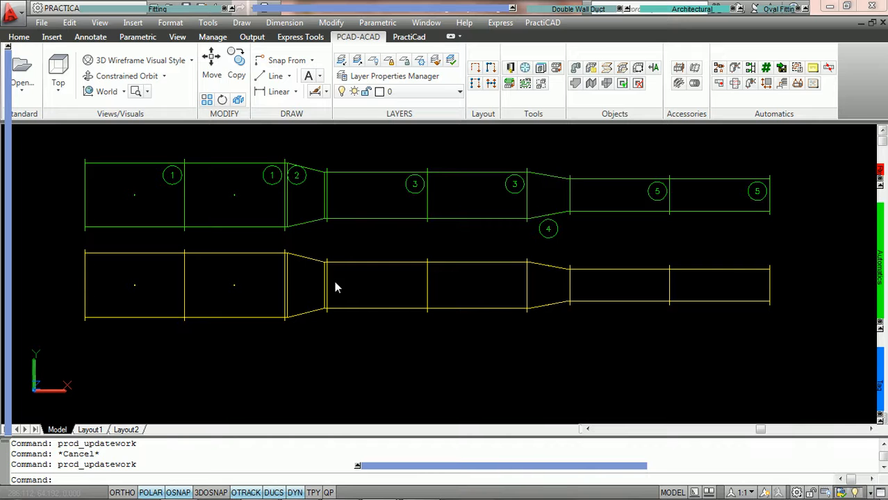
pyautogui.rightClick(608, 263)
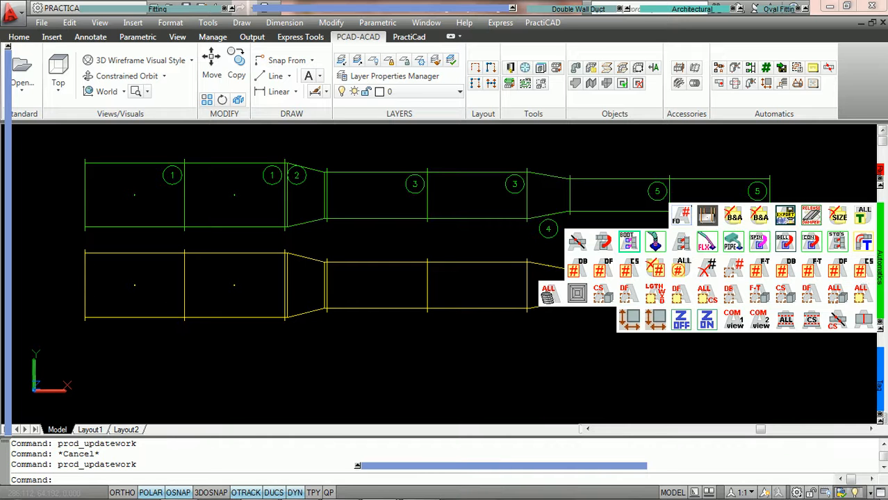
pyautogui.click(844, 273)
pyautogui.click(125, 251)
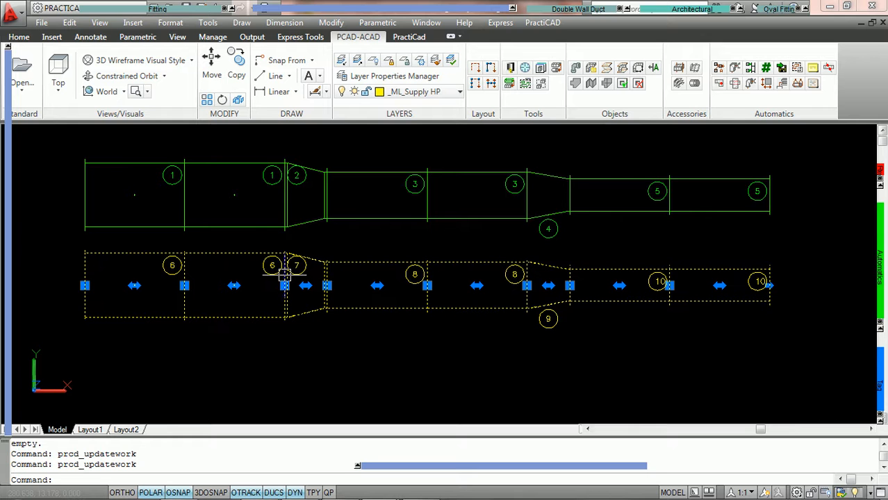
pyautogui.press('Escape')
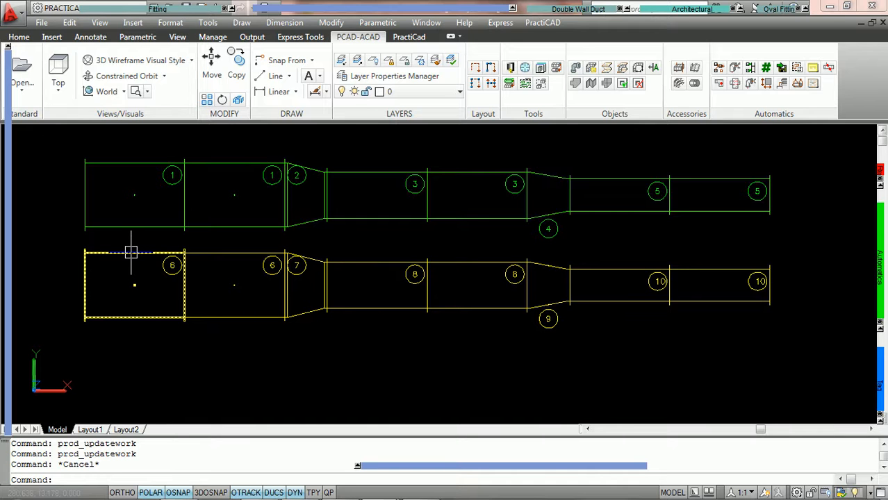
pyautogui.moveTo(131, 251)
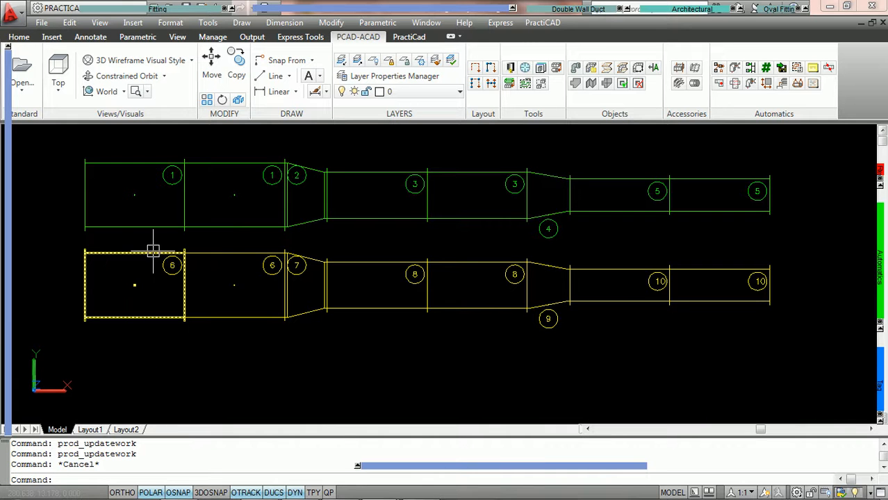
# - Undo the automatic piece numbering of the lower yellow duct run
pyautogui.hotkey('ctrl', 'z')
pyautogui.hotkey('ctrl', 'z')
pyautogui.hotkey('ctrl', 'z')
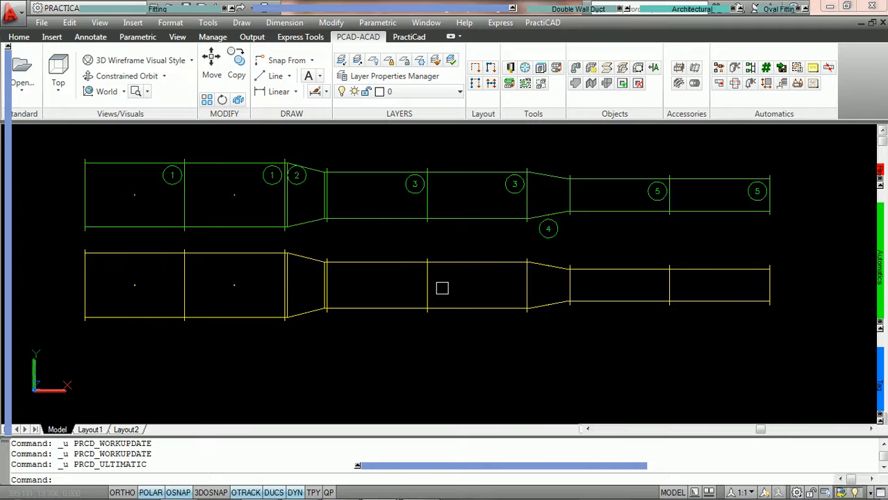
pyautogui.click(439, 288)
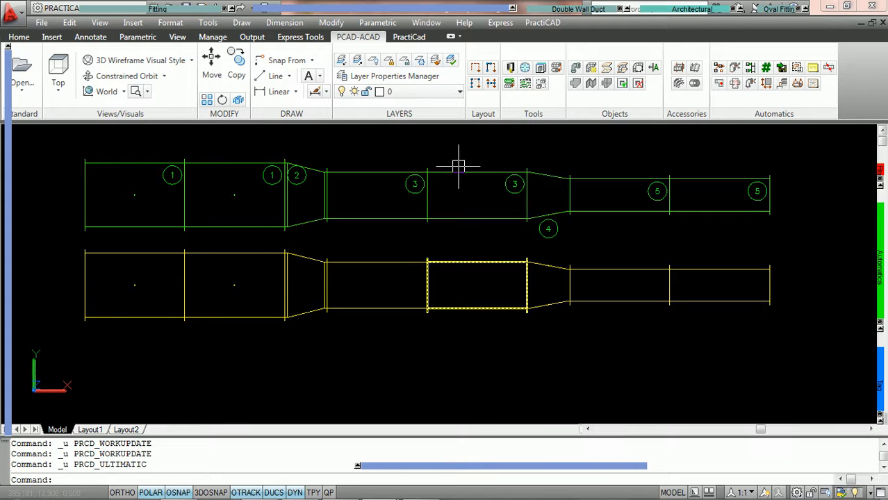
# - Turn off keeping the same piece number for identical entities in the Ductwork library settings and save the change
pyautogui.click(511, 68)
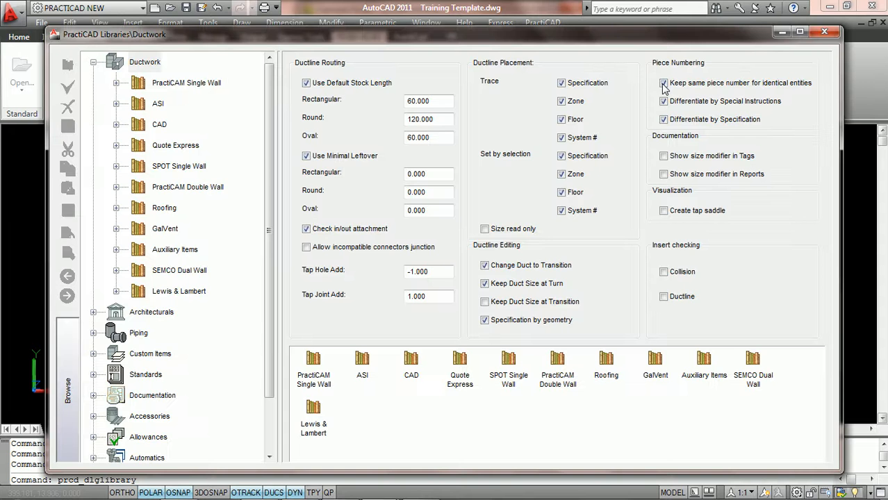
pyautogui.click(664, 84)
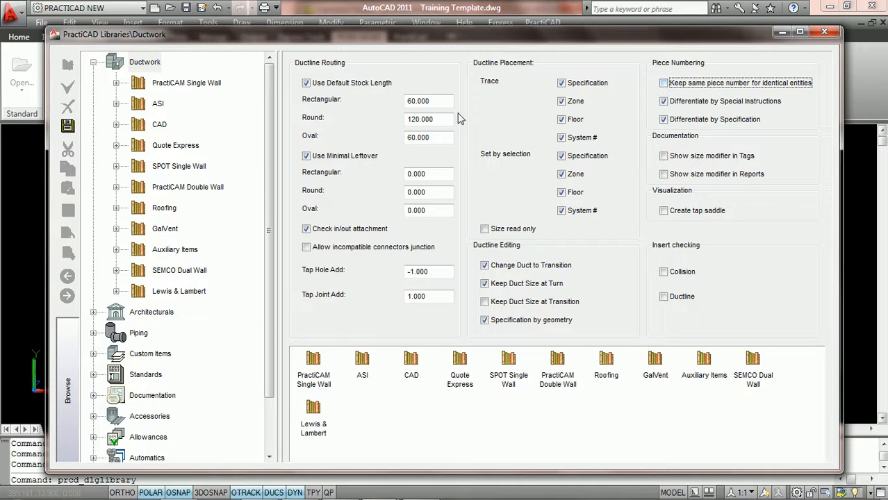
pyautogui.click(67, 128)
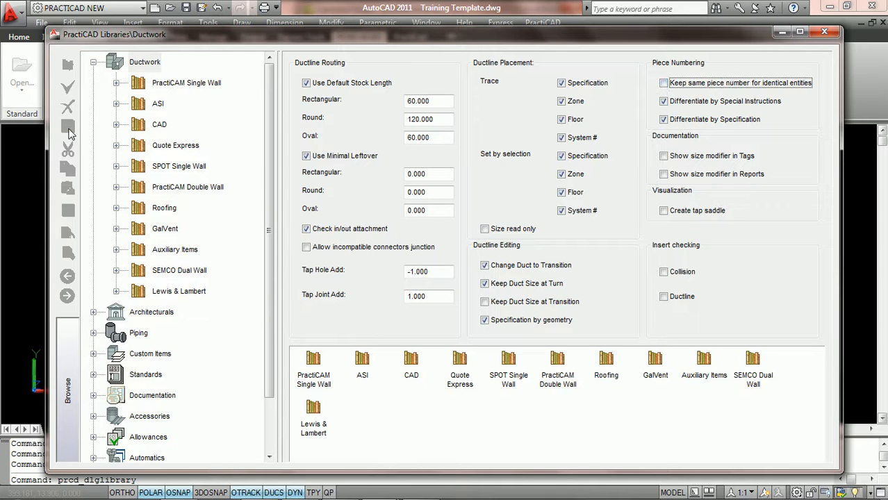
pyautogui.click(823, 34)
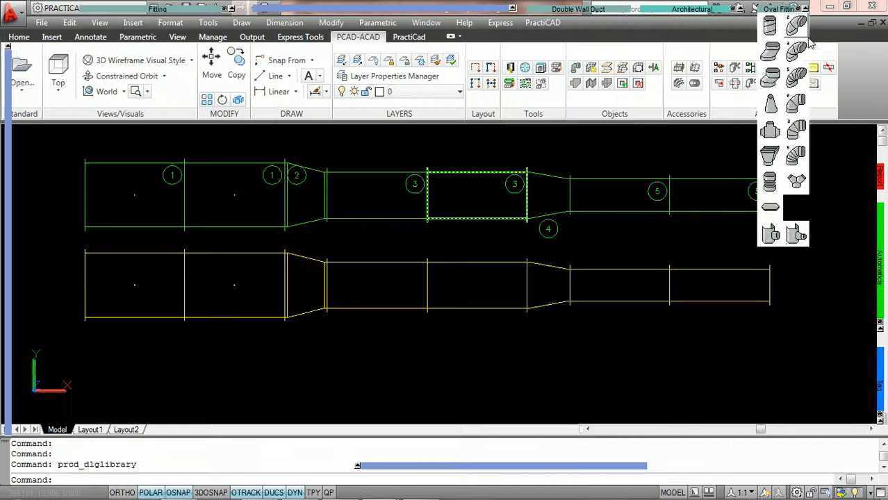
# - Reset the starting piece number to 1 in the drawing identification settings for renumbering the yellow duct run
pyautogui.moveTo(419, 8)
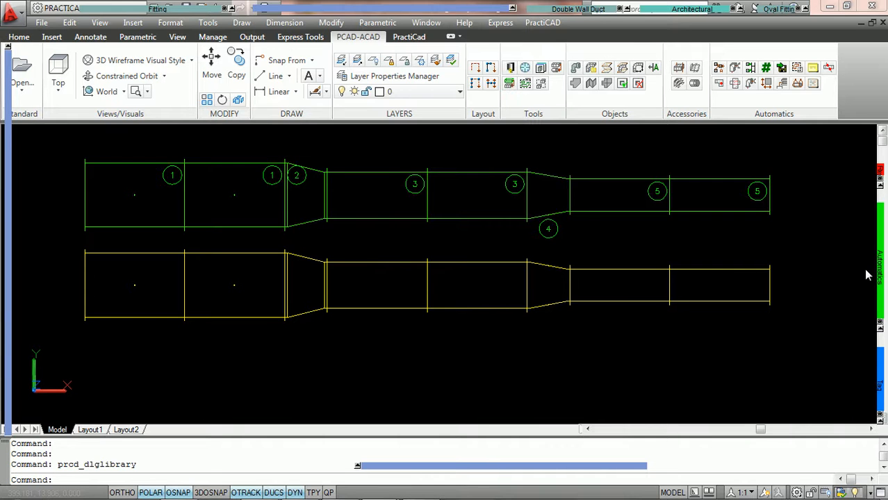
pyautogui.moveTo(877, 275)
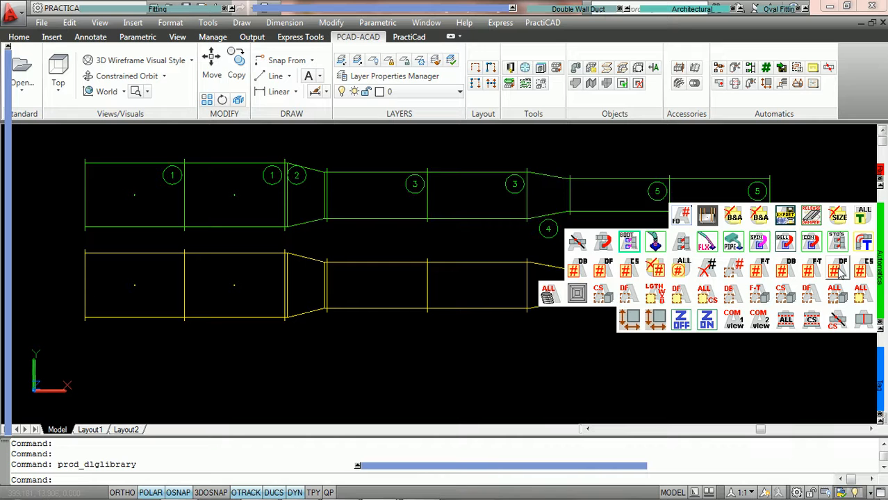
pyautogui.click(840, 272)
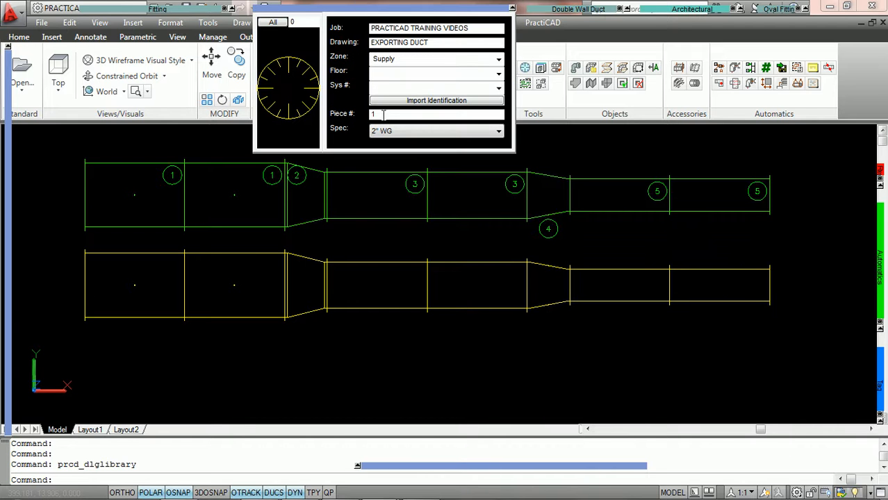
pyautogui.moveTo(381, 115); pyautogui.dragTo(374, 115)
pyautogui.press('BackSpace')
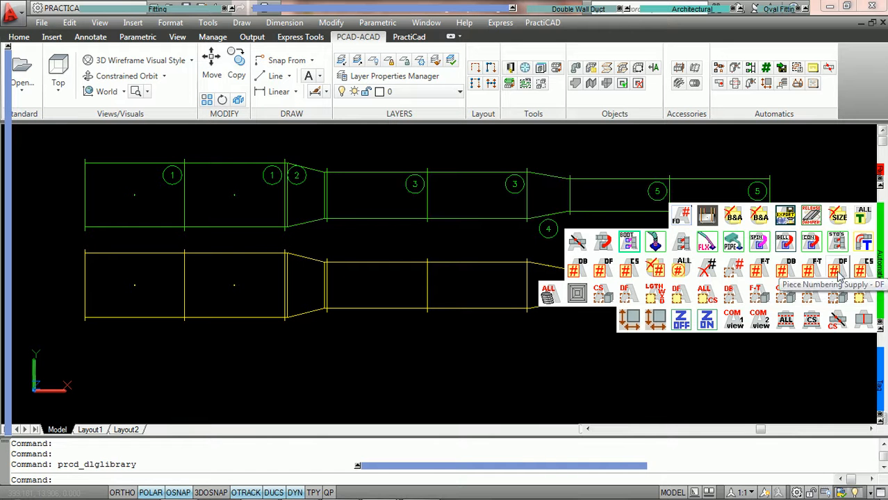
# - Run the supply piece numbering on the lower yellow duct run from its first duct and clear the selection
pyautogui.click(840, 275)
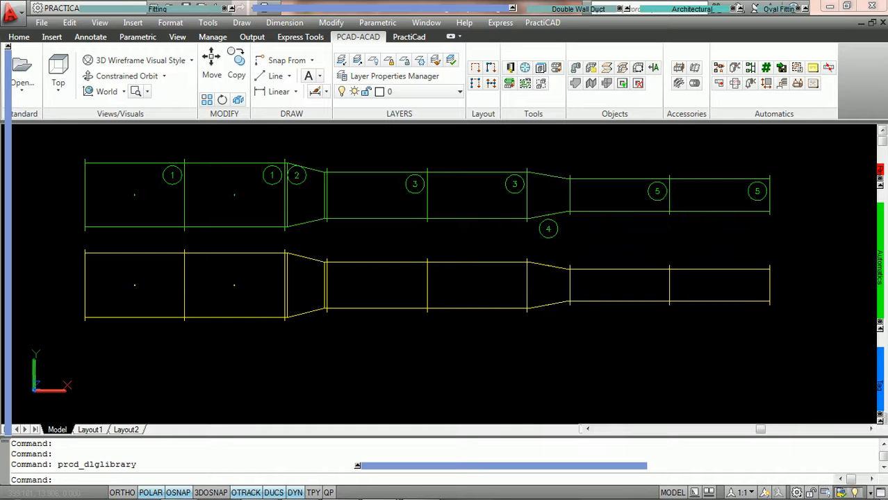
pyautogui.click(124, 263)
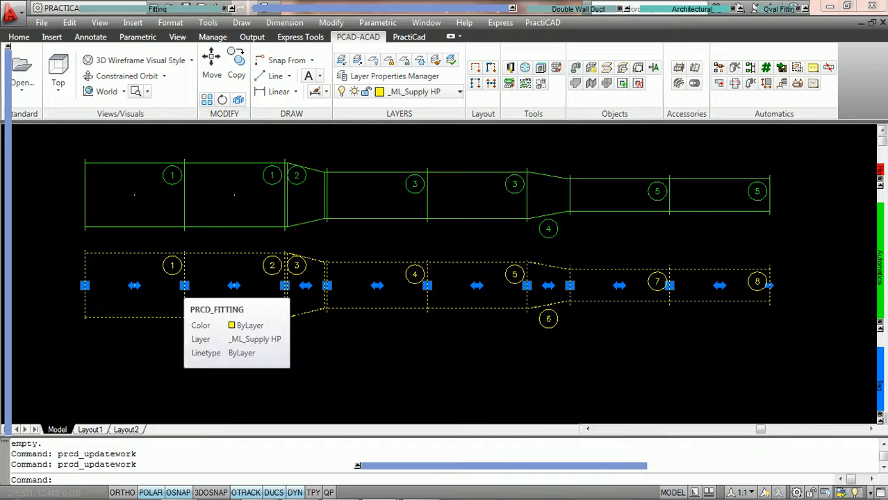
pyautogui.scroll(2, 172, 286)
pyautogui.scroll(-1, 173, 286)
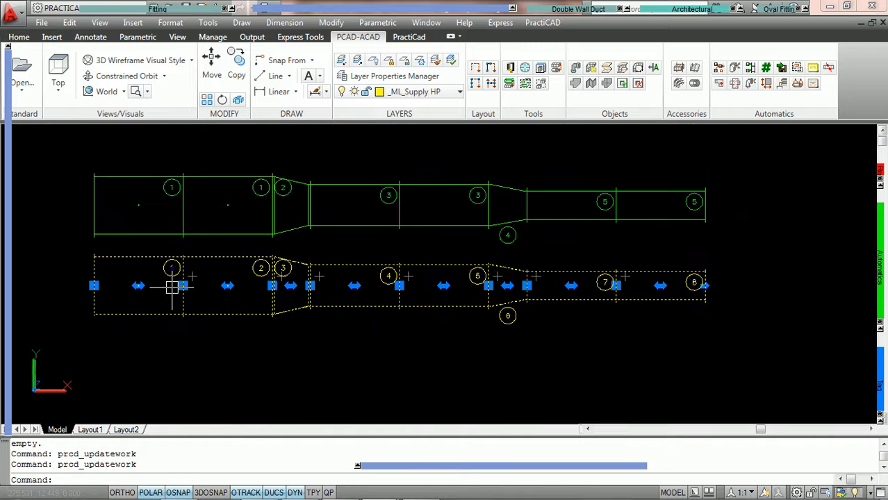
pyautogui.press('Escape')
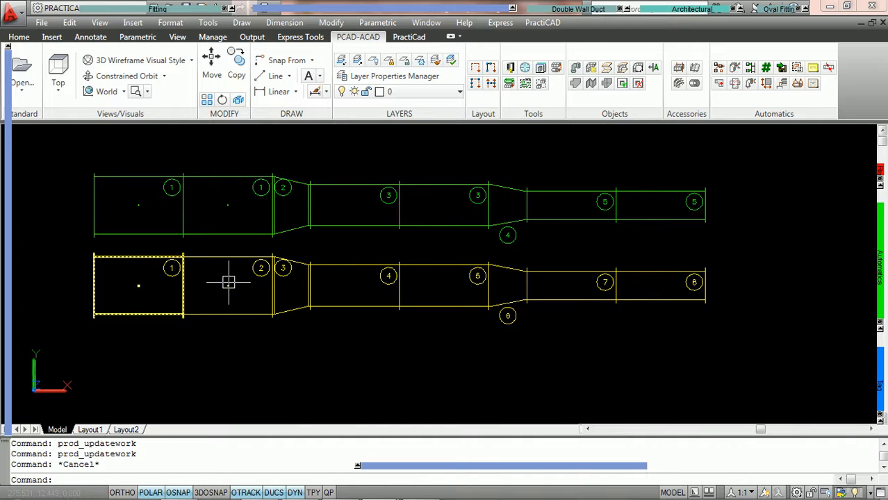
# - Compare the piece numbers of matching ducts and transitions in the green and yellow duct runs
pyautogui.scroll(1, 228, 282)
pyautogui.moveTo(237, 282); pyautogui.dragTo(301, 264, button='middle')
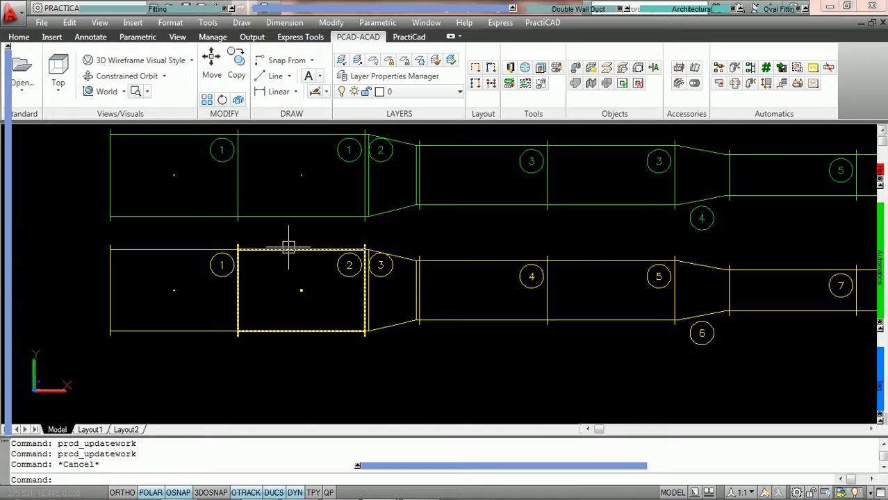
pyautogui.moveTo(294, 244)
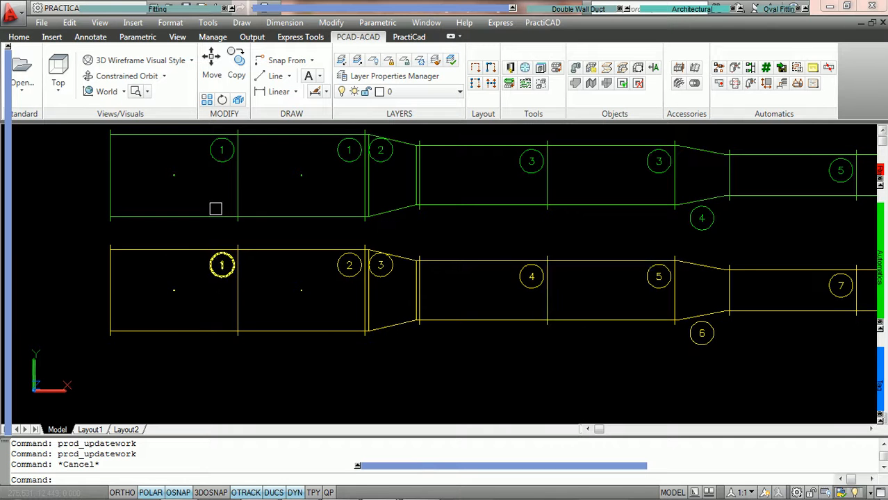
pyautogui.scroll(-2, 437, 284)
pyautogui.moveTo(482, 274); pyautogui.dragTo(386, 296, button='middle')
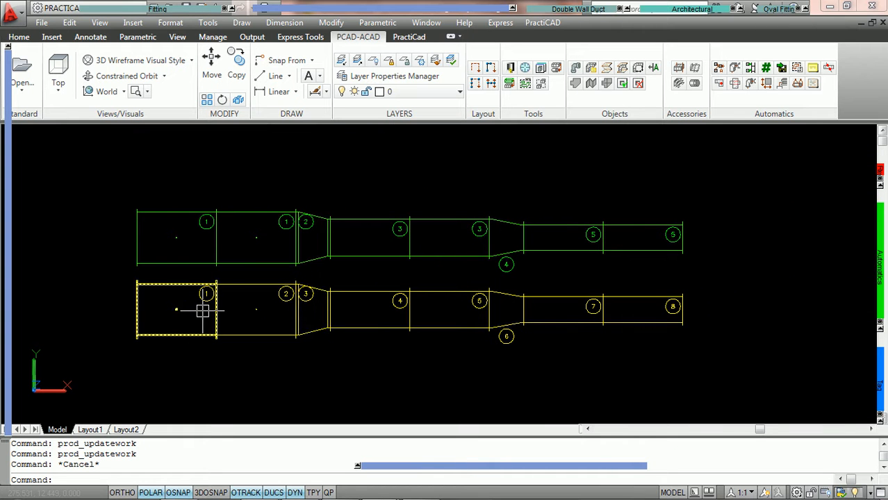
pyautogui.moveTo(202, 311)
pyautogui.click(285, 293)
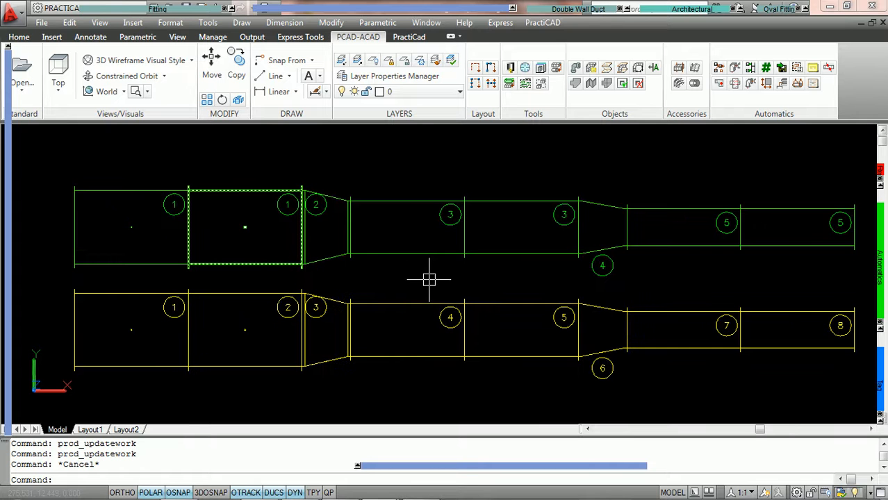
pyautogui.scroll(2, 420, 261)
pyautogui.moveTo(420, 261); pyautogui.dragTo(410, 243, button='middle')
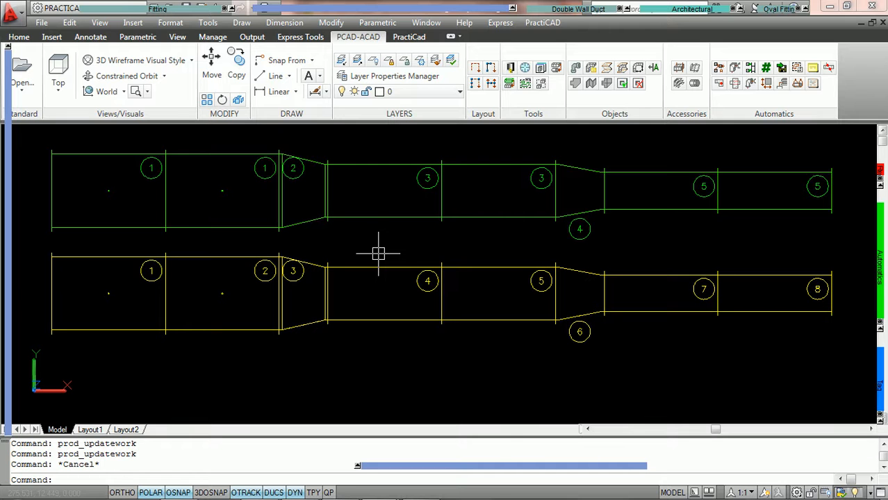
# - Set the piece number of the second duct in the yellow run to 1 in its properties and deselect it
pyautogui.doubleClick(221, 255)
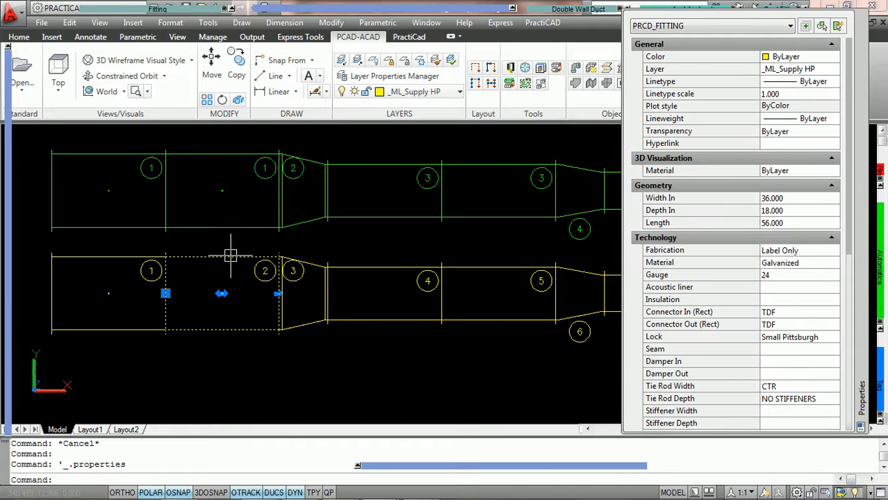
pyautogui.scroll(-3, 756, 235)
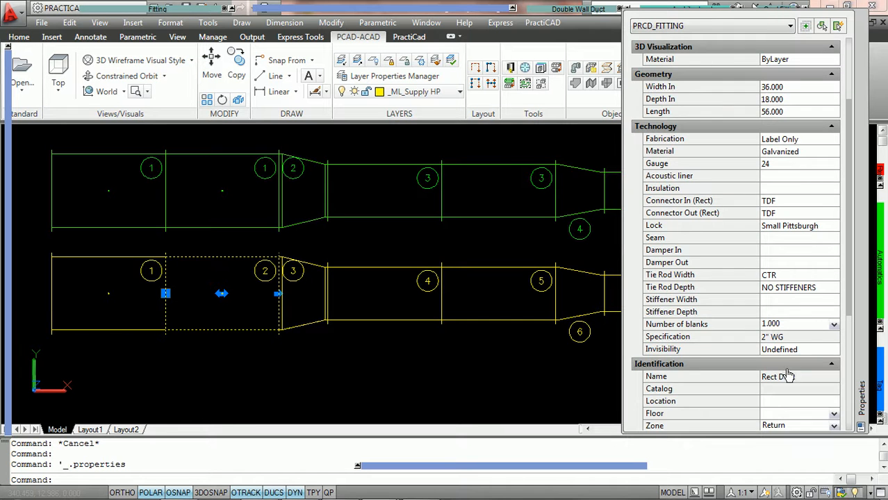
pyautogui.scroll(-5, 788, 376)
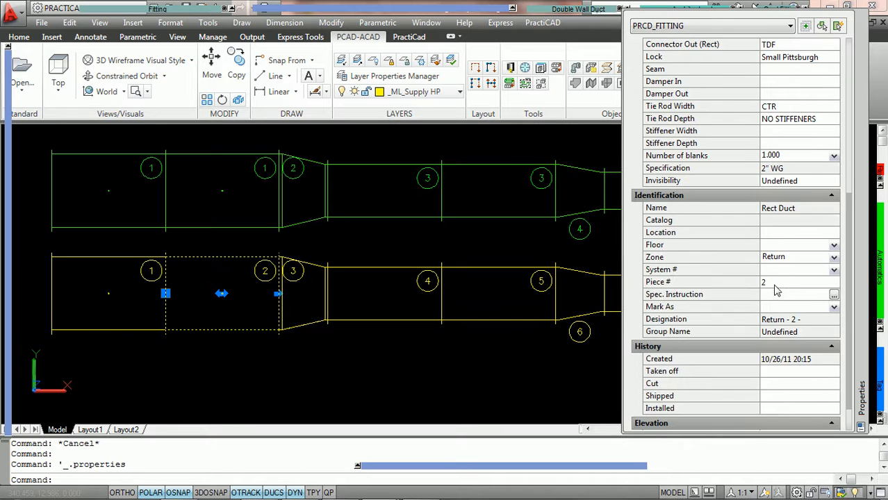
pyautogui.click(776, 283)
pyautogui.write('1')
pyautogui.click(770, 295)
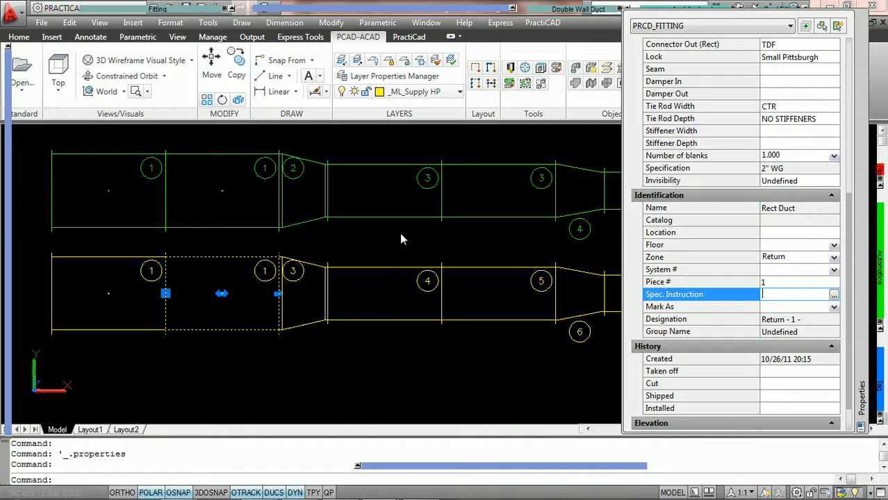
pyautogui.moveTo(422, 242); pyautogui.dragTo(367, 247, button='middle')
pyautogui.press('Escape')
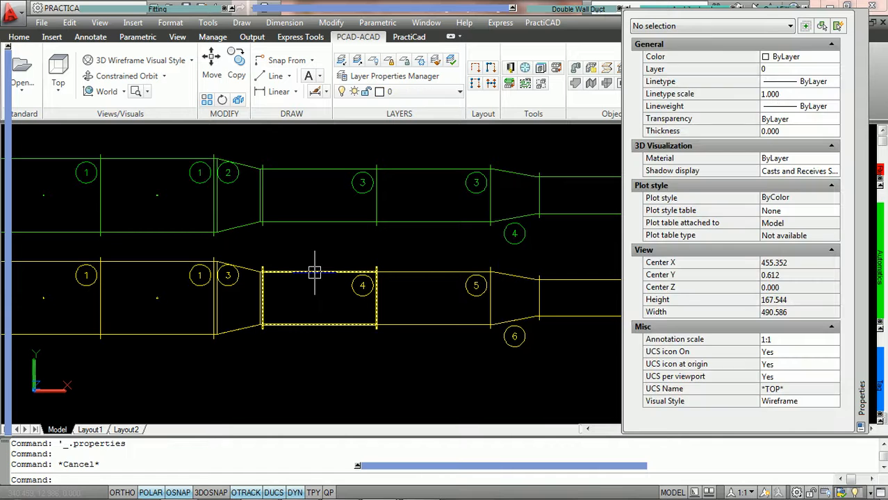
# - Set the piece number of both middle ducts between the yellow run's transitions to 3 and deselect them
pyautogui.click(314, 272)
pyautogui.click(423, 269)
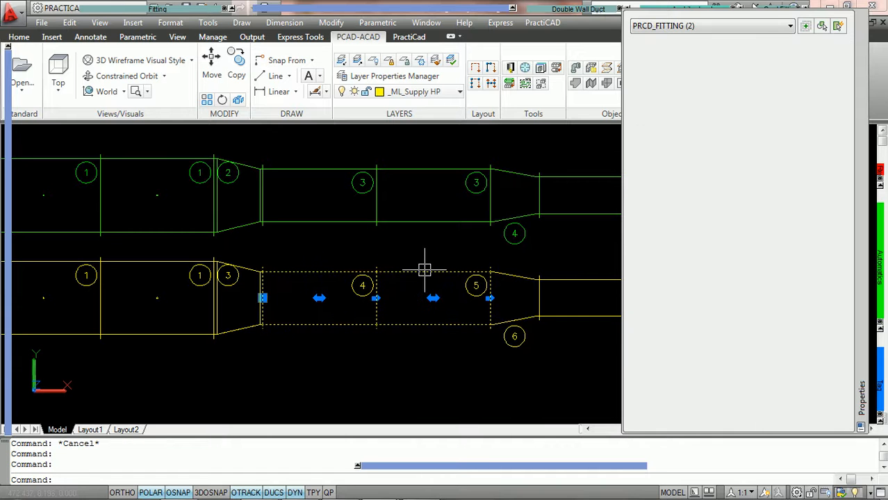
pyautogui.scroll(-4, 784, 240)
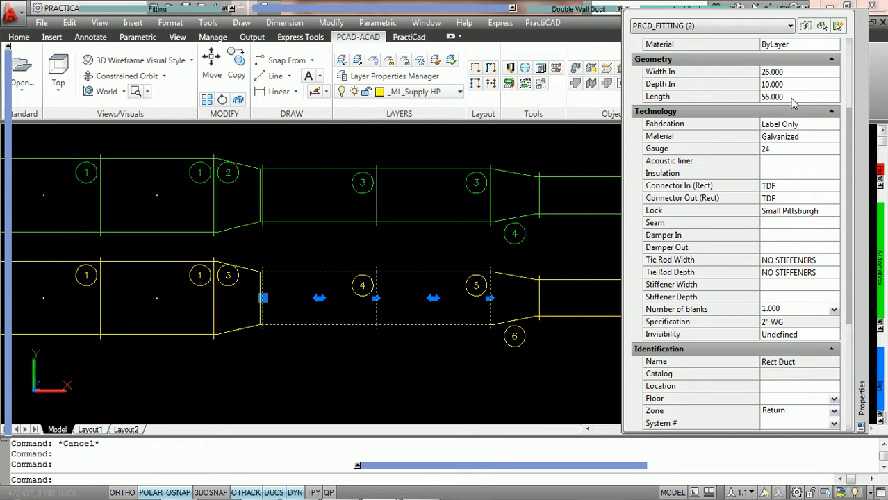
pyautogui.scroll(-5, 799, 355)
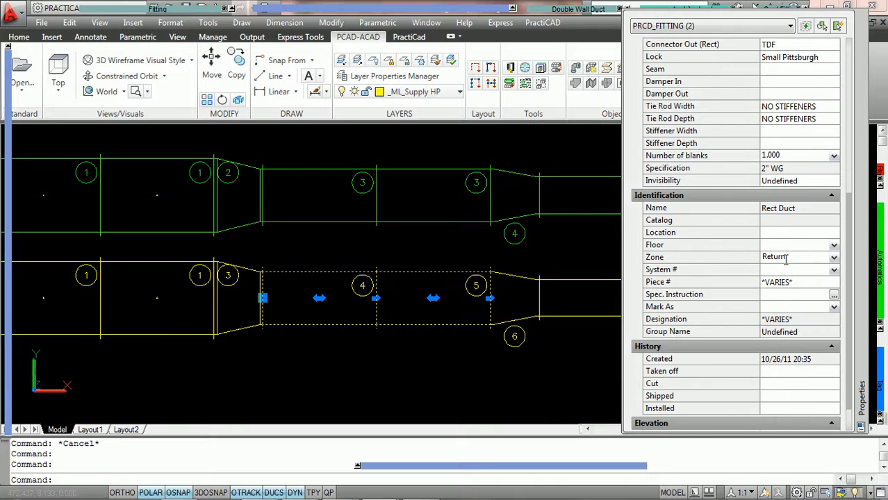
pyautogui.click(797, 294)
pyautogui.click(796, 283)
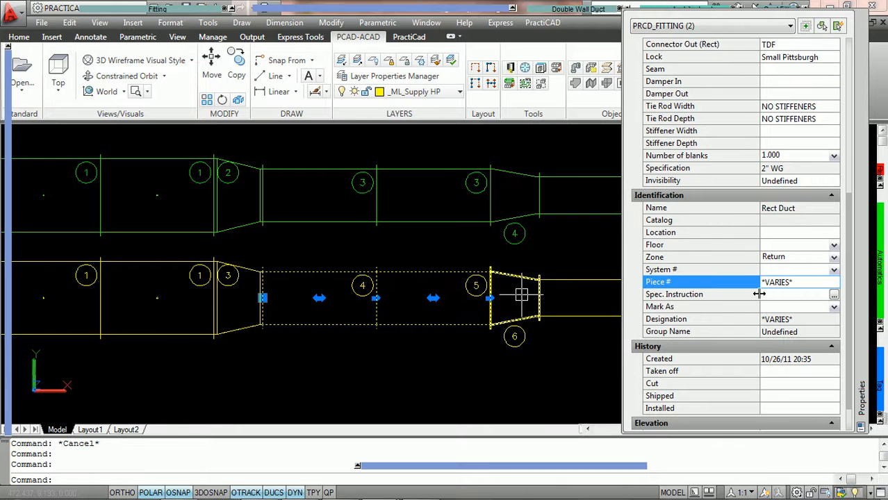
pyautogui.moveTo(797, 282); pyautogui.dragTo(750, 293)
pyautogui.write('3')
pyautogui.click(747, 296)
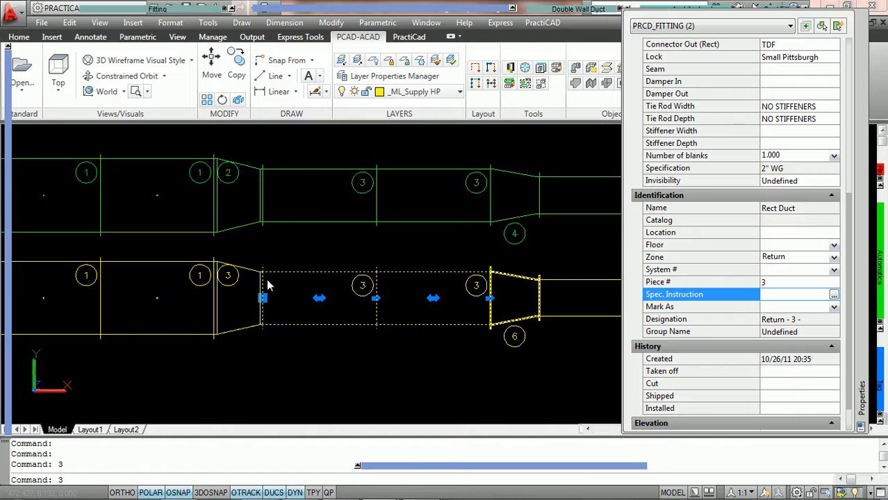
pyautogui.press('Escape')
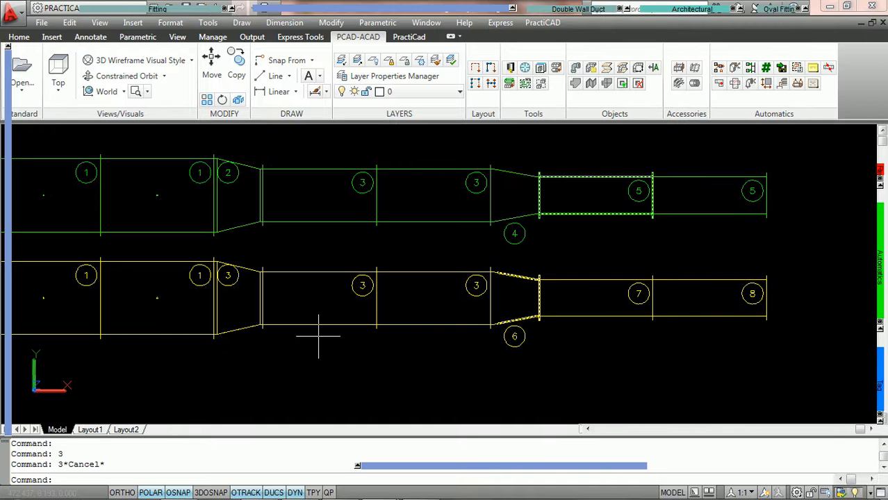
# - Turn on keeping the same piece number for identical entities in the Ductwork library settings, save, and close the library
pyautogui.moveTo(374, 314); pyautogui.dragTo(462, 308, button='middle')
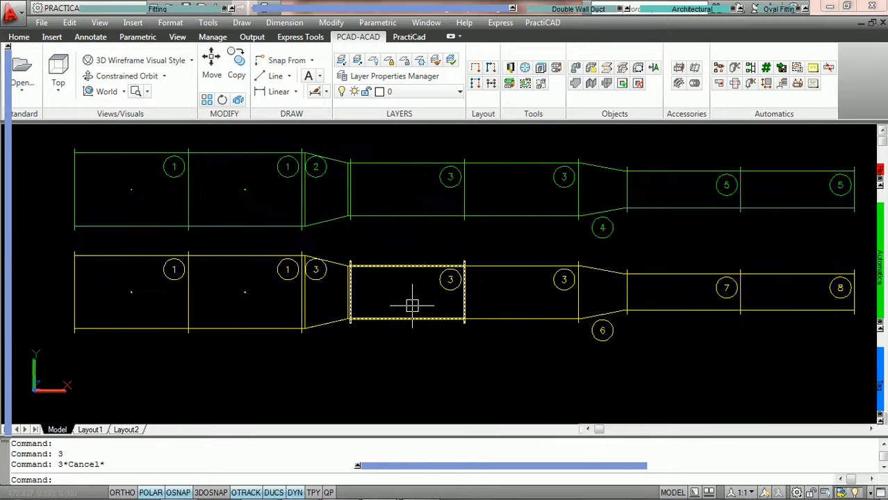
pyautogui.moveTo(430, 263); pyautogui.dragTo(455, 298, button='middle')
pyautogui.scroll(2, 455, 297)
pyautogui.moveTo(561, 273)
pyautogui.mouseDown(button='middle')
pyautogui.moveTo(470, 273)
pyautogui.moveTo(403, 286)
pyautogui.moveTo(451, 269)
pyautogui.mouseUp(button='middle')
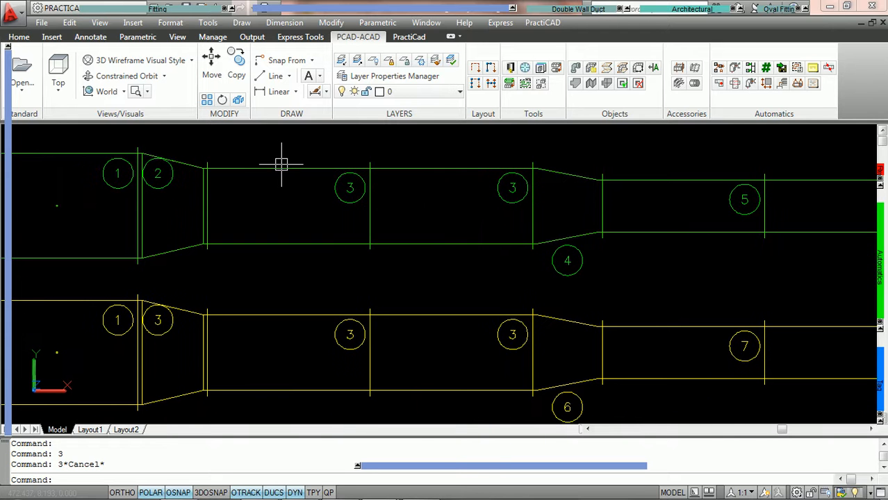
pyautogui.moveTo(282, 165)
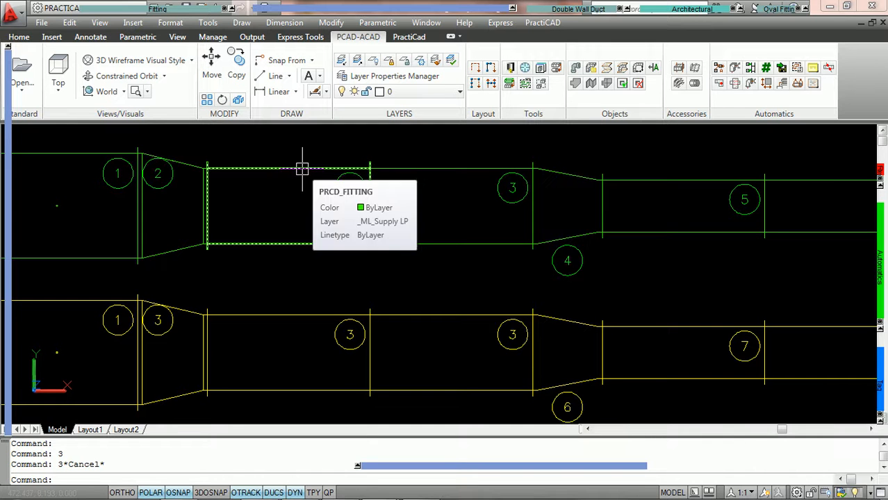
pyautogui.click(511, 68)
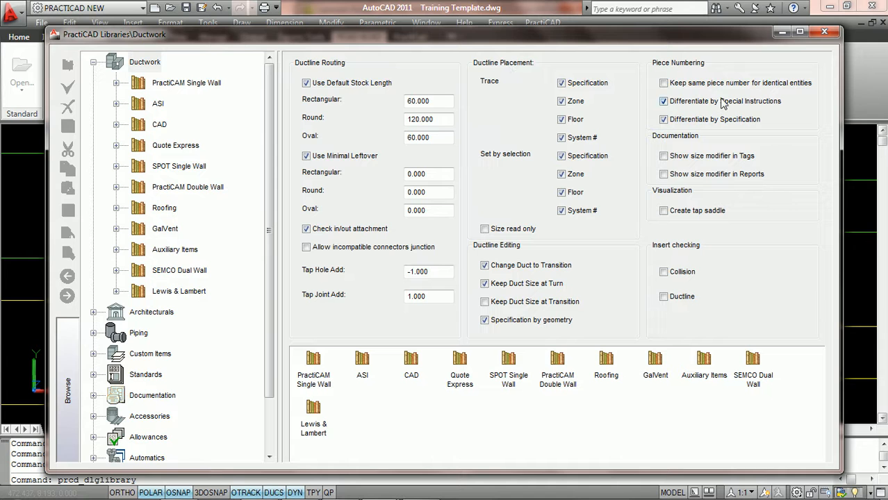
pyautogui.click(664, 83)
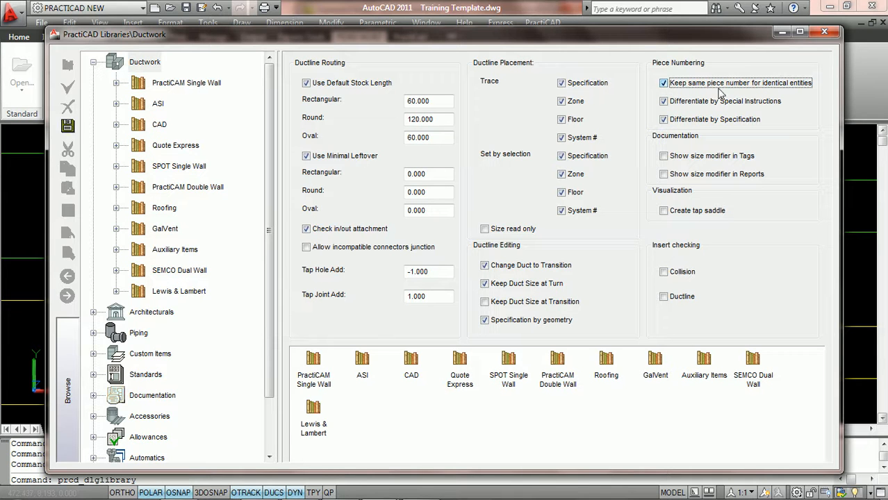
pyautogui.click(68, 126)
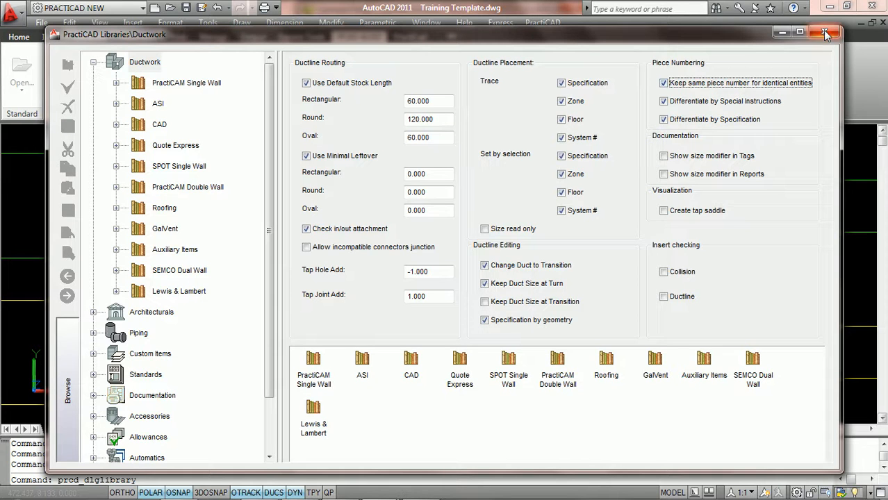
pyautogui.click(824, 32)
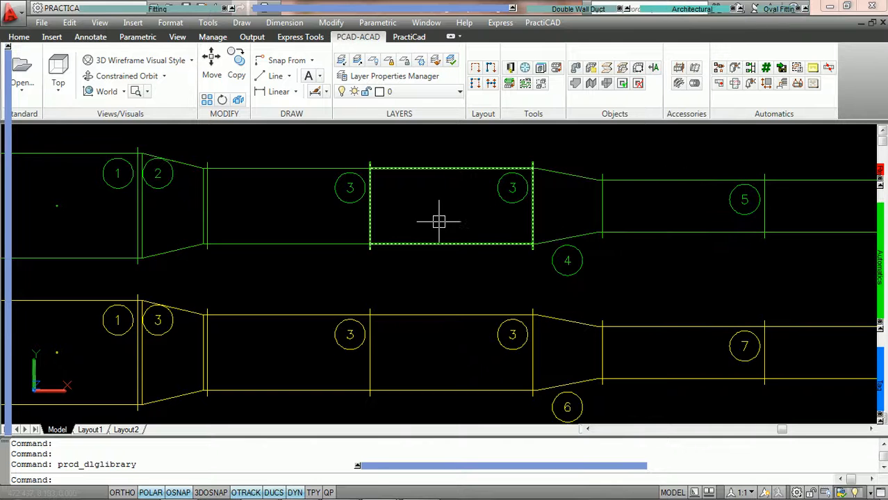
# - Try a VD Blade Damper with a 16.000 inset at the inlet of the green run's first middle duct, and undo the insertion
pyautogui.click(329, 169)
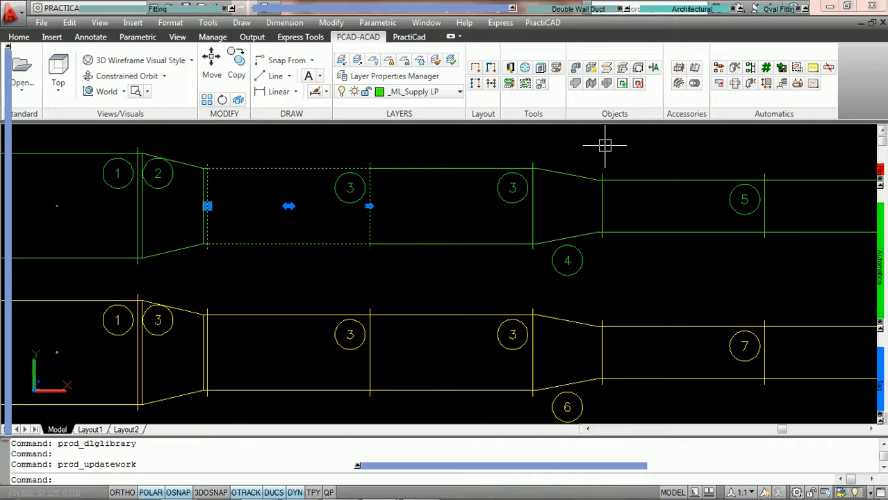
pyautogui.click(695, 70)
pyautogui.click(276, 169)
pyautogui.click(633, 247)
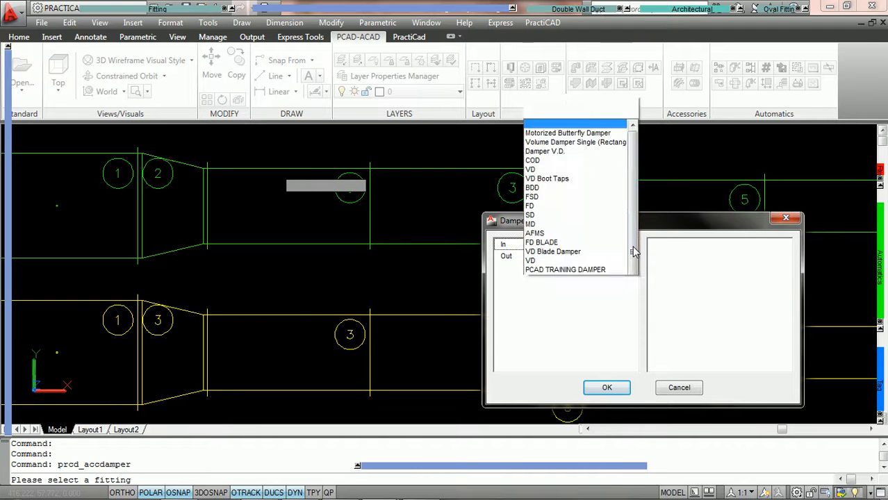
pyautogui.click(577, 135)
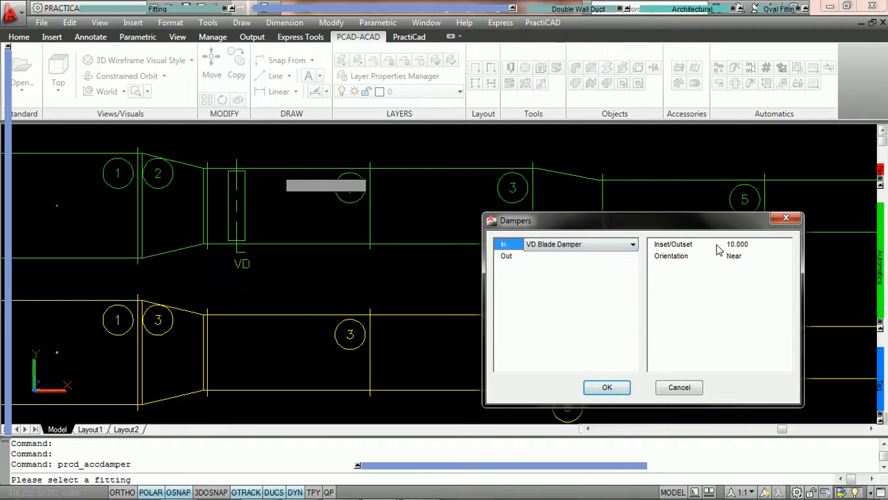
pyautogui.click(751, 247)
pyautogui.scroll(3, 750, 248)
pyautogui.scroll(-1, 751, 248)
pyautogui.scroll(1, 750, 248)
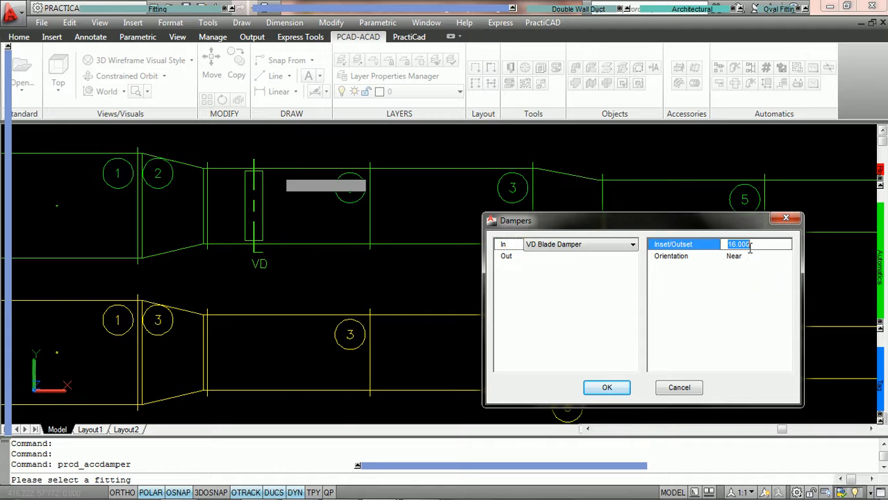
pyautogui.click(612, 395)
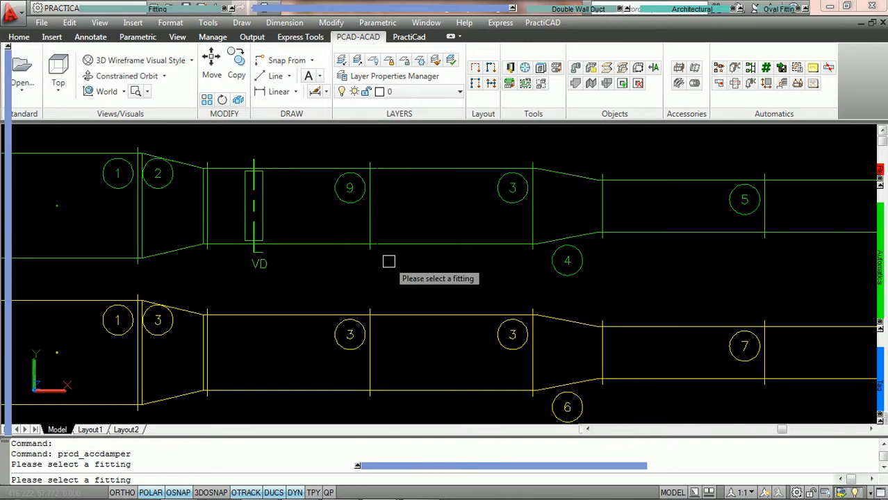
pyautogui.press('Escape')
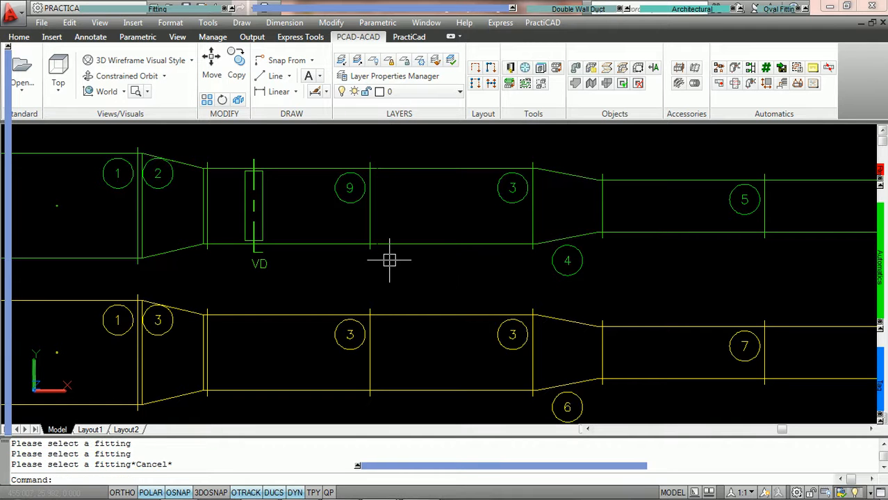
pyautogui.hotkey('ctrl', 'z')
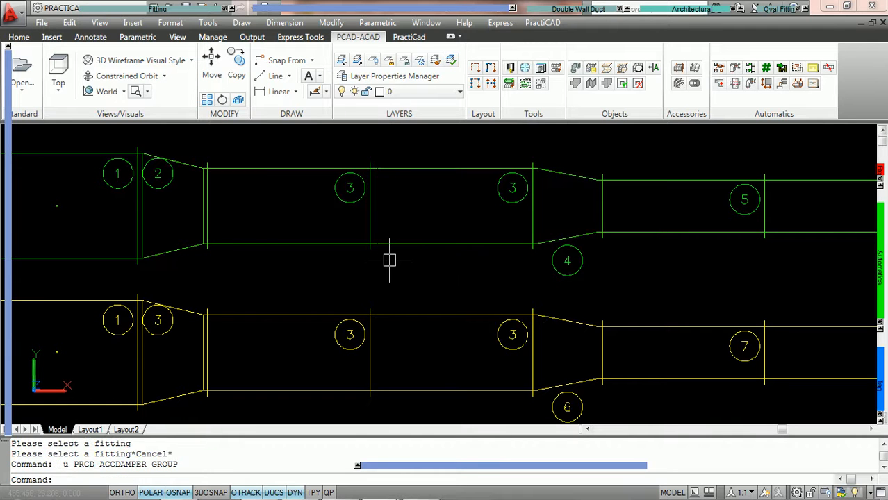
# - Turn off keeping the same piece number for identical entities in the Ductwork library settings, save, and close the library
pyautogui.click(511, 68)
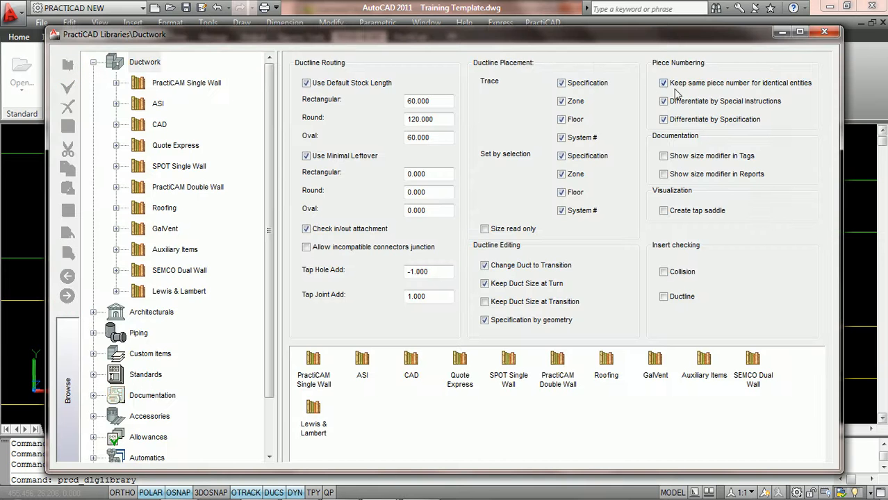
pyautogui.click(664, 83)
pyautogui.click(68, 130)
pyautogui.click(825, 33)
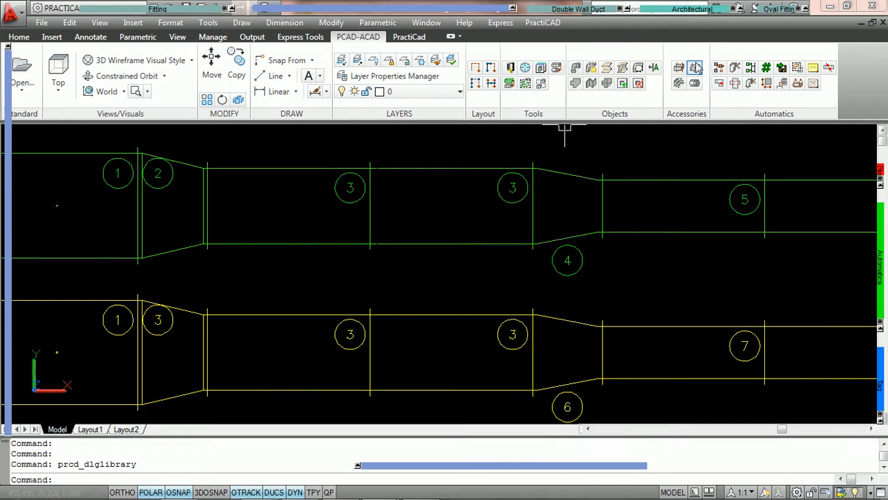
# - Add a VD Blade Damper at the inlet of the green run's first middle duct and move it further inward by increasing its inset
pyautogui.click(696, 70)
pyautogui.click(288, 173)
pyautogui.click(635, 249)
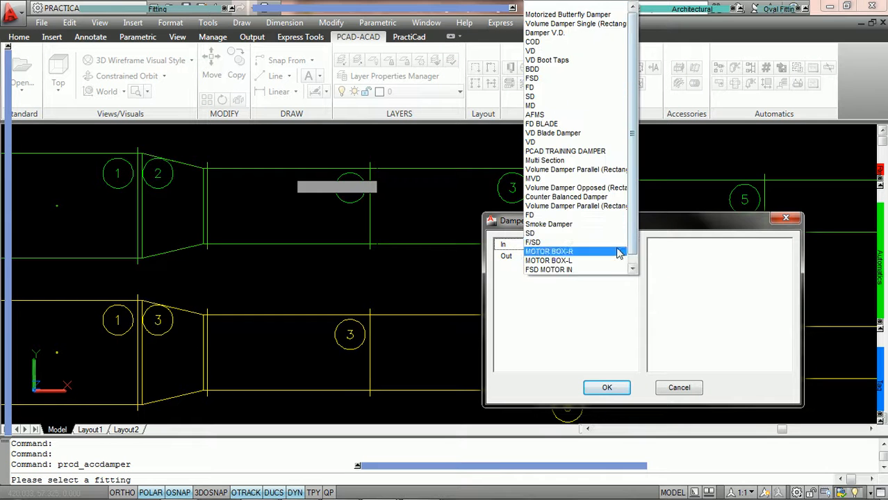
pyautogui.click(587, 136)
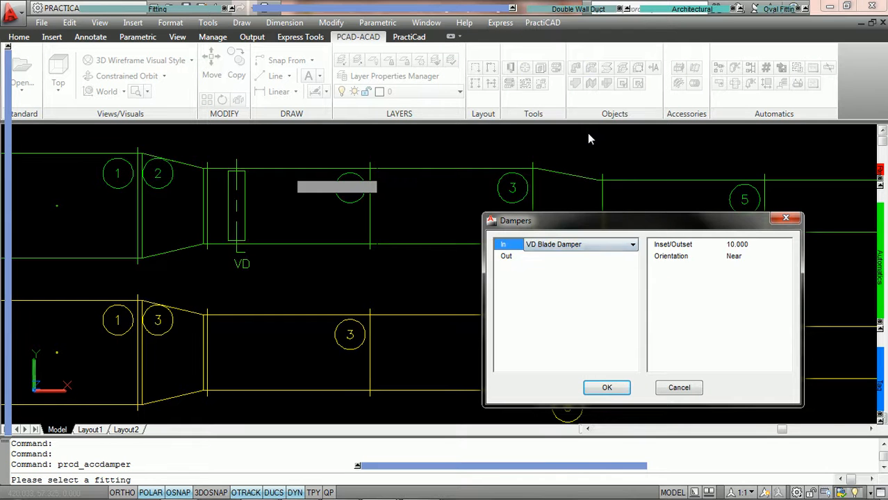
pyautogui.click(756, 246)
pyautogui.click(607, 388)
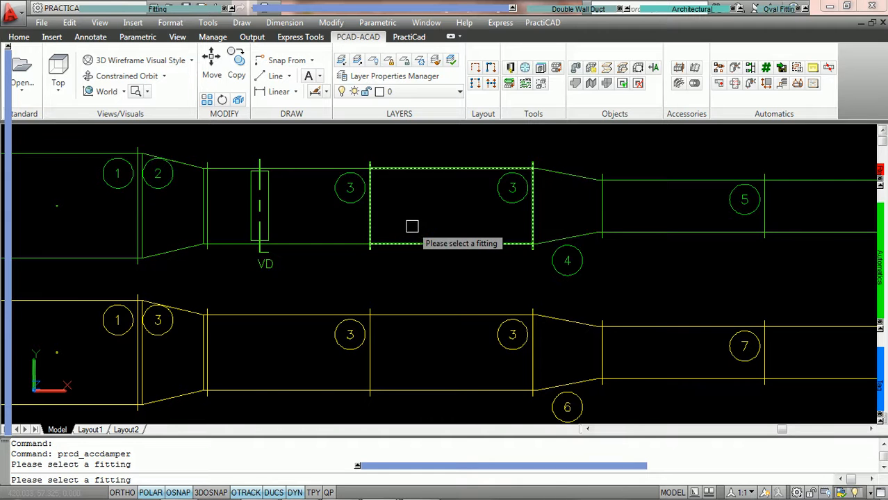
pyautogui.scroll(-2, 437, 230)
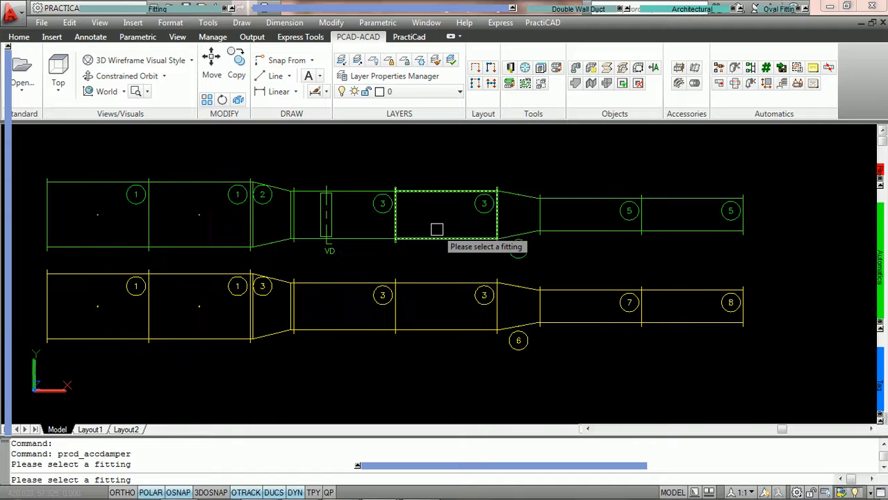
pyautogui.moveTo(429, 255); pyautogui.dragTo(468, 248, button='middle')
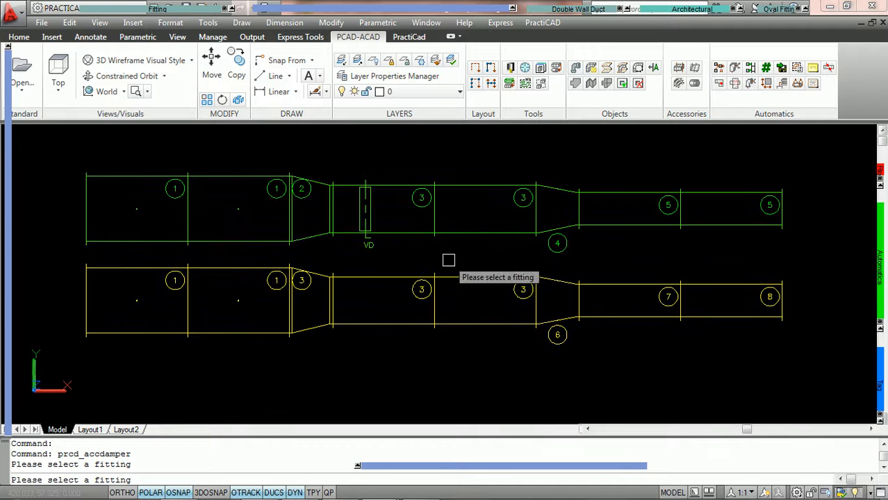